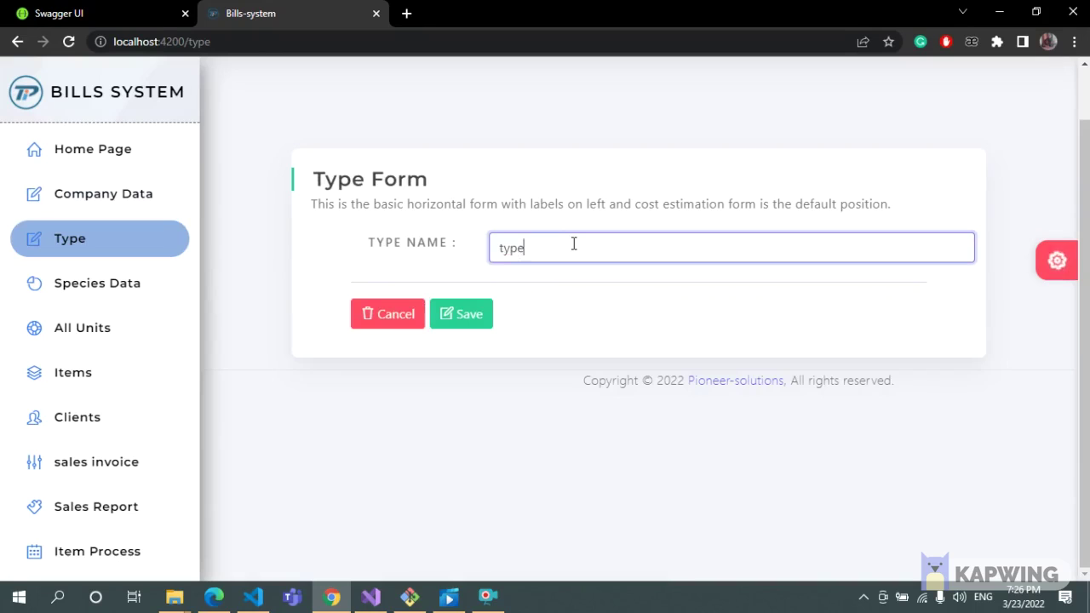
# Save the new type, then save a species record for company c1 with type type2.
pyautogui.click(469, 313)
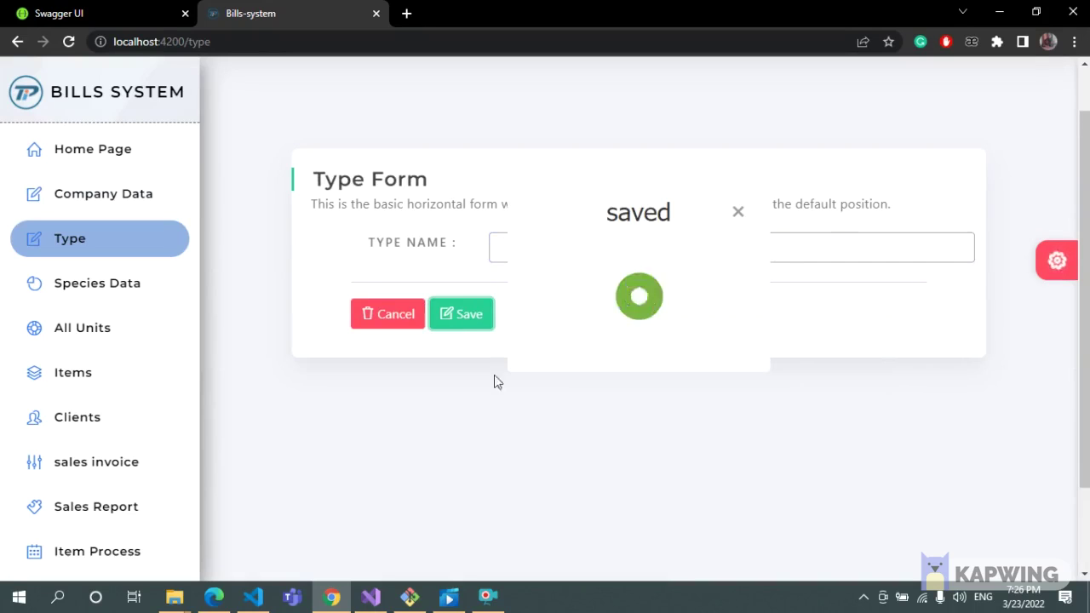
pyautogui.click(744, 209)
pyautogui.click(33, 290)
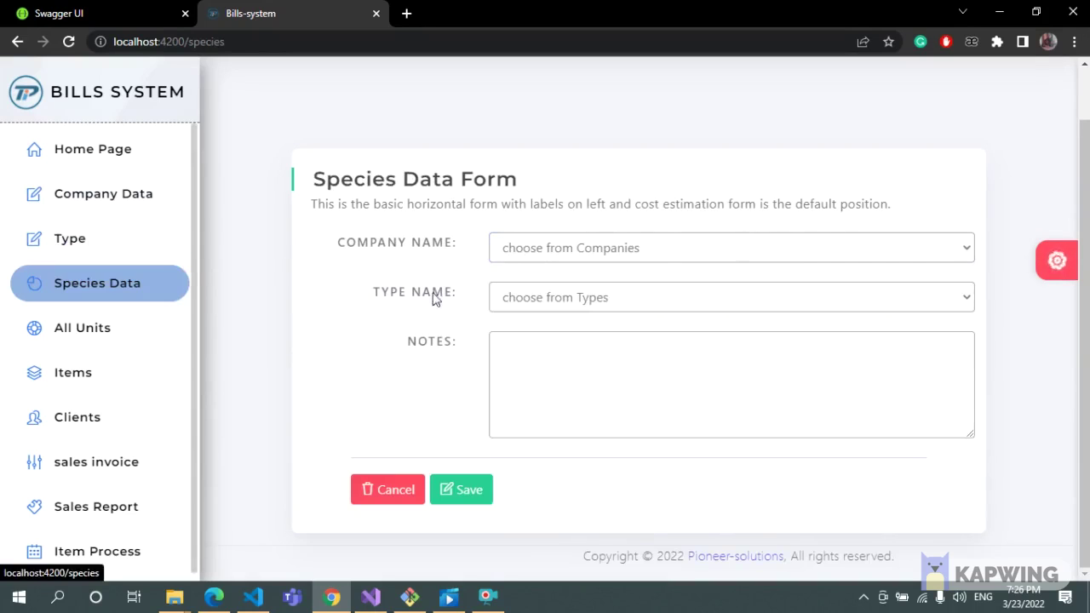
pyautogui.click(659, 249)
pyautogui.click(650, 290)
pyautogui.click(620, 291)
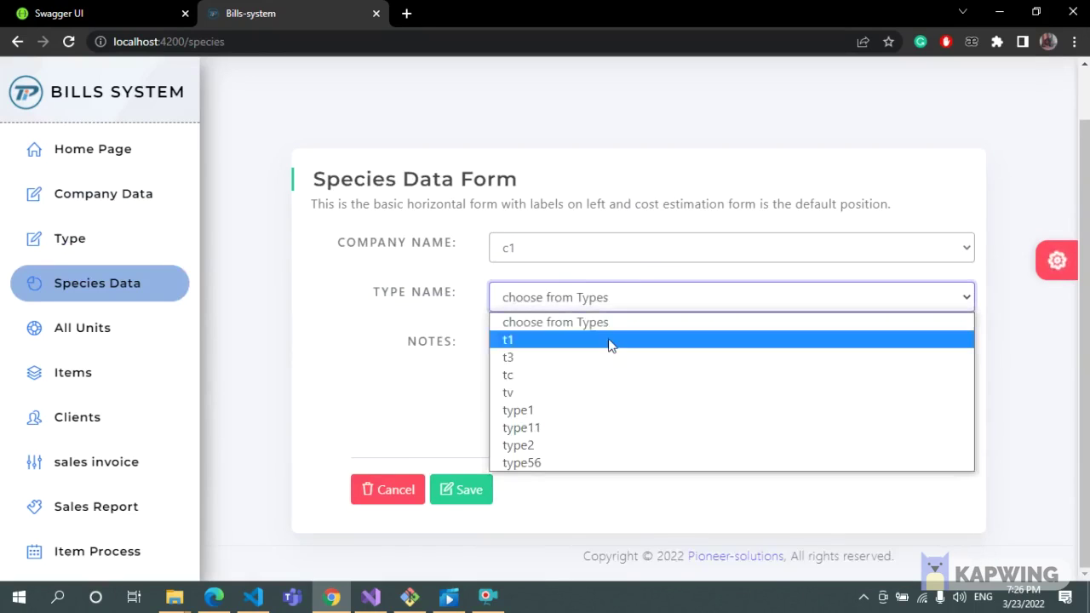
pyautogui.click(611, 340)
pyautogui.click(573, 297)
pyautogui.click(567, 365)
pyautogui.click(574, 298)
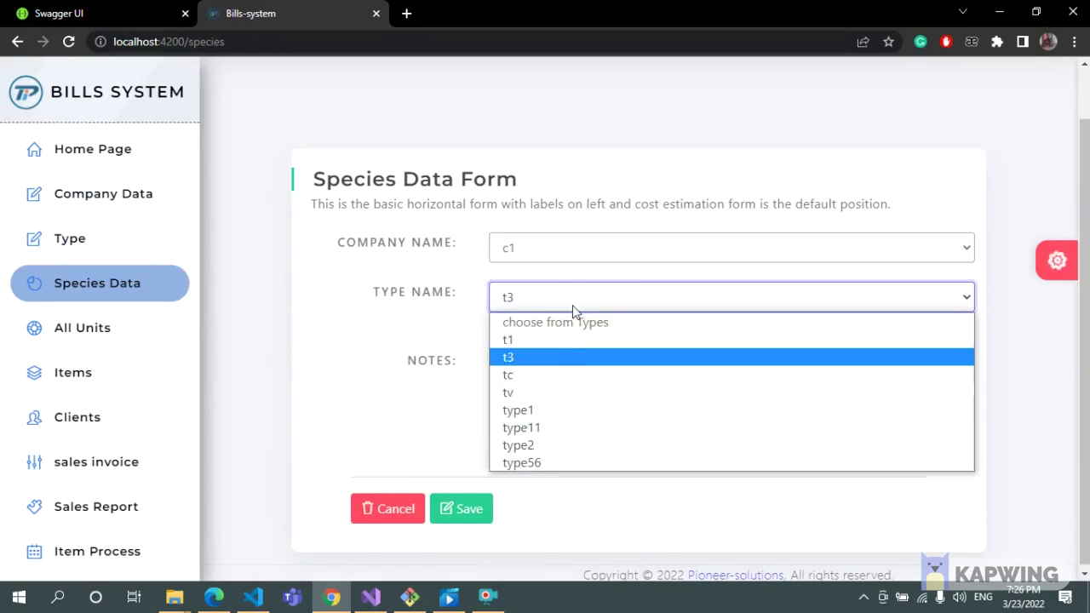
pyautogui.click(574, 445)
pyautogui.click(478, 496)
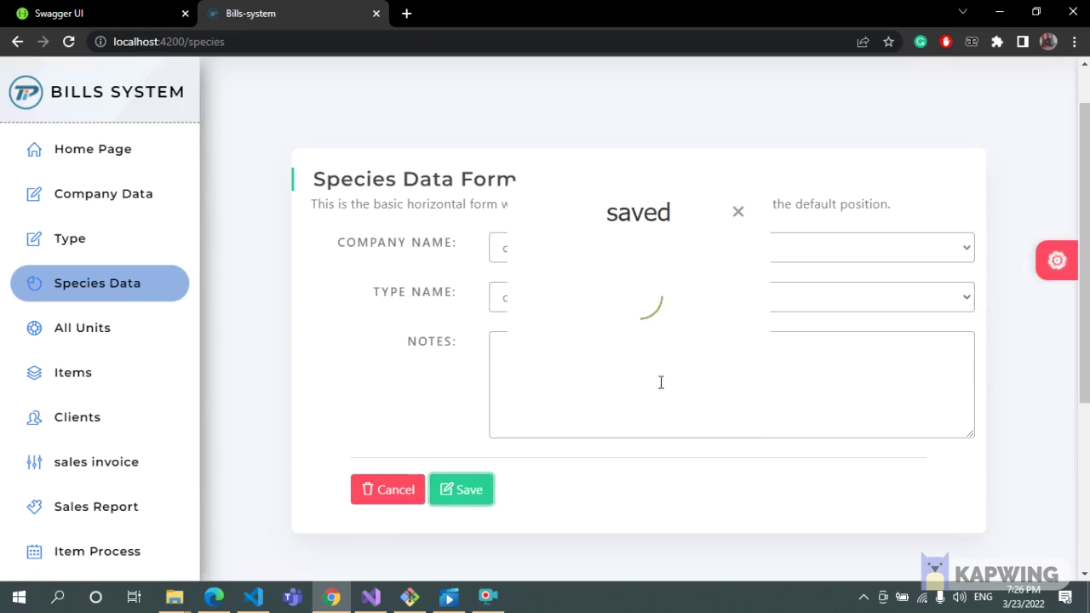
pyautogui.click(737, 212)
# Add and save a new unit named unit23.
pyautogui.click(85, 328)
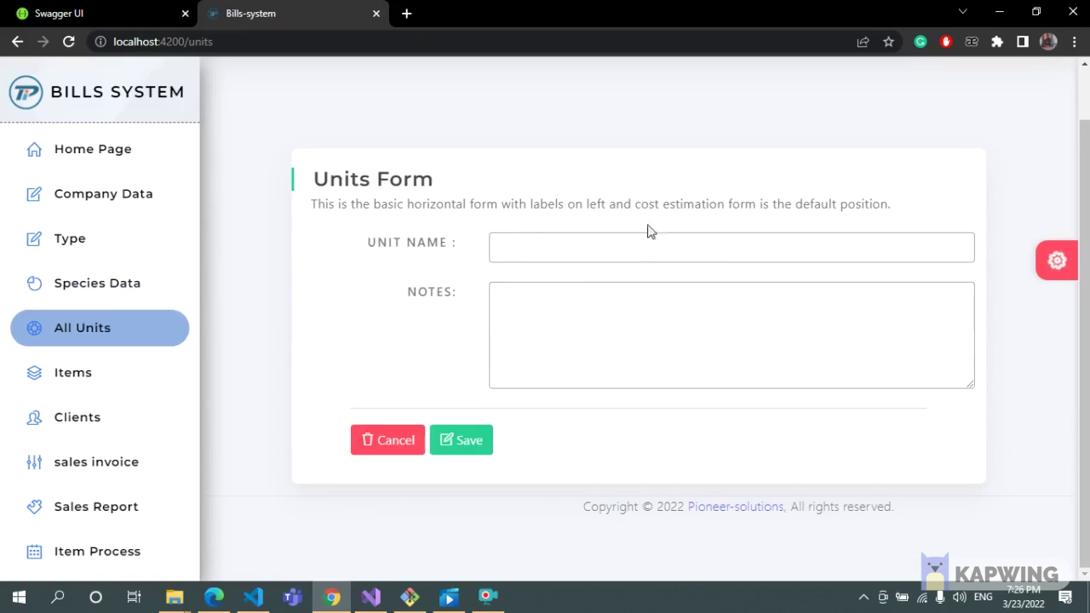
pyautogui.click(611, 244)
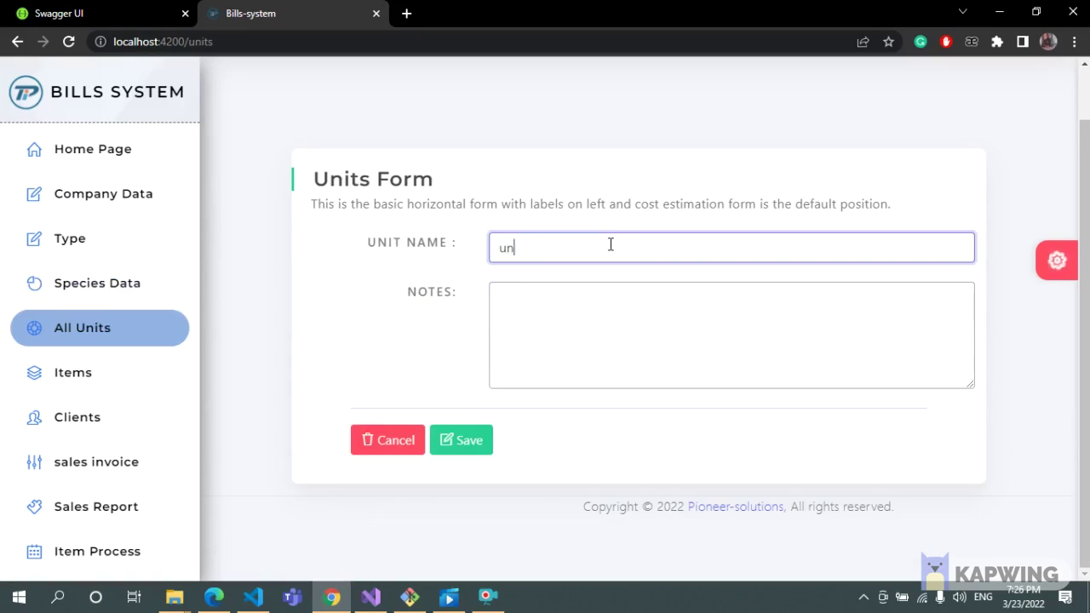
pyautogui.write('unit23')
pyautogui.click(469, 440)
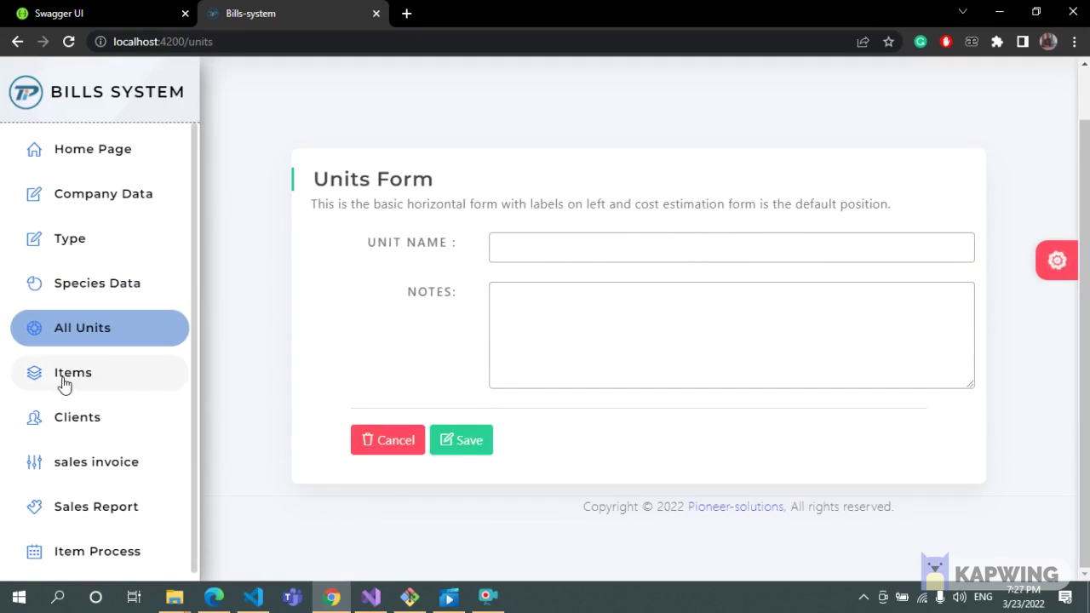
pyautogui.click(64, 374)
# Choose company c4, species t1 and unit unit23 for the new item.
pyautogui.click(693, 247)
pyautogui.click(673, 289)
pyautogui.click(672, 298)
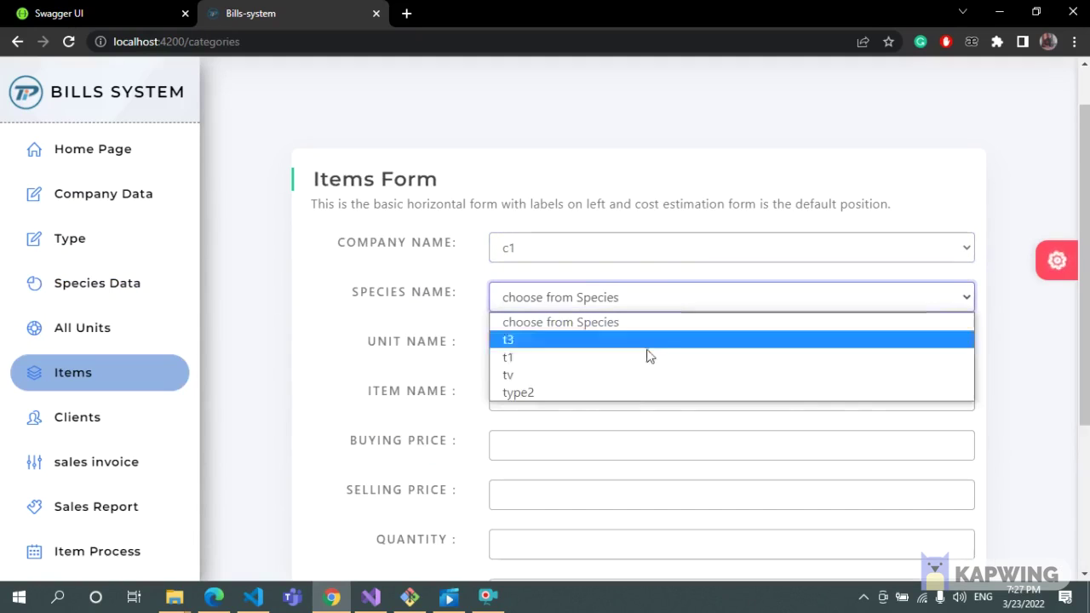
pyautogui.click(806, 254)
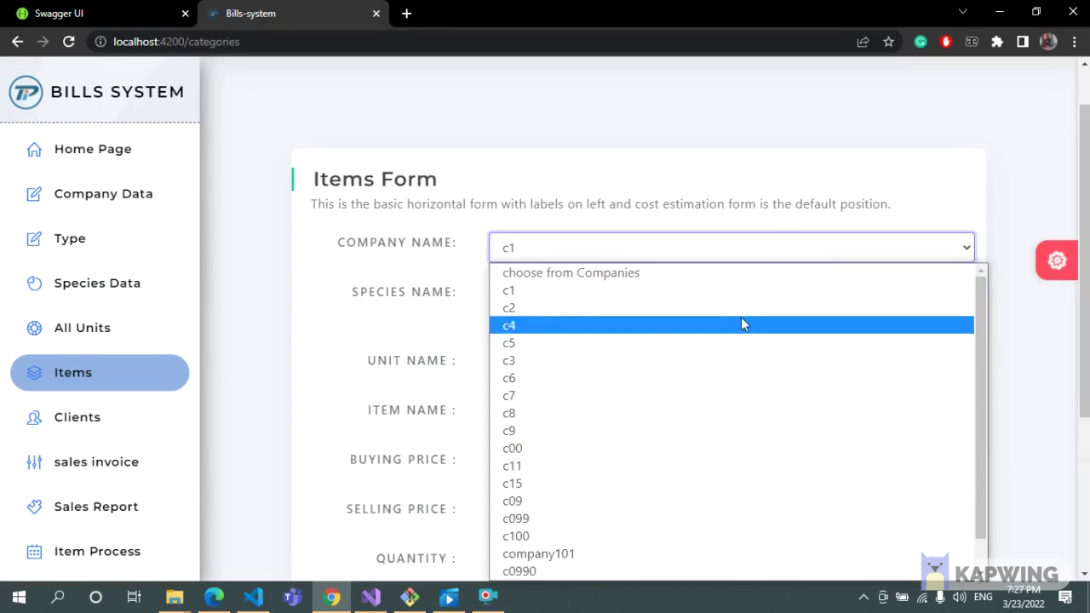
pyautogui.click(741, 324)
pyautogui.click(669, 302)
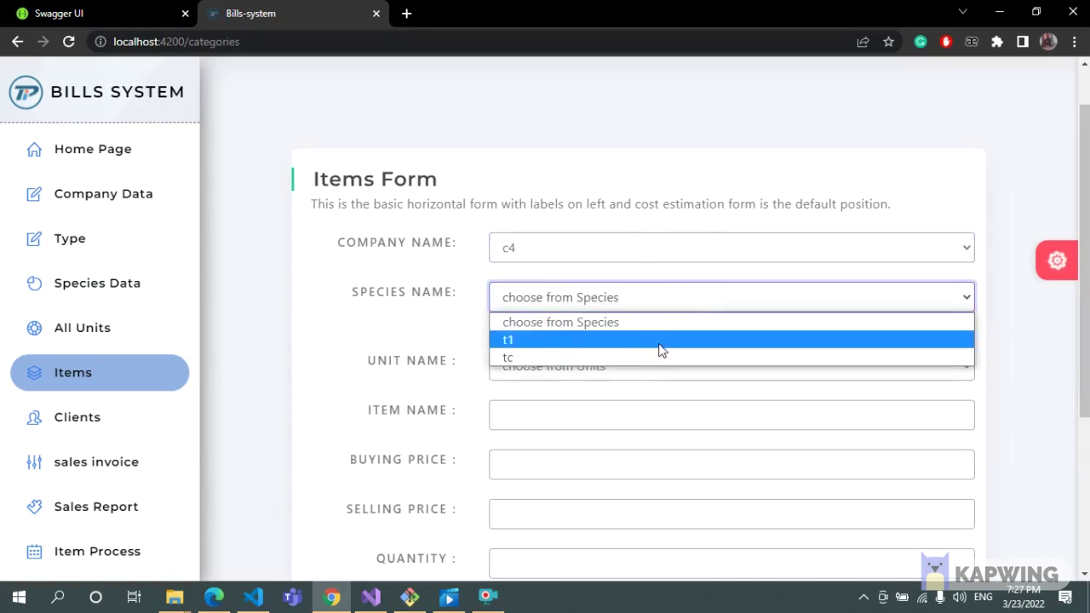
pyautogui.click(660, 342)
pyautogui.click(576, 356)
pyautogui.click(589, 475)
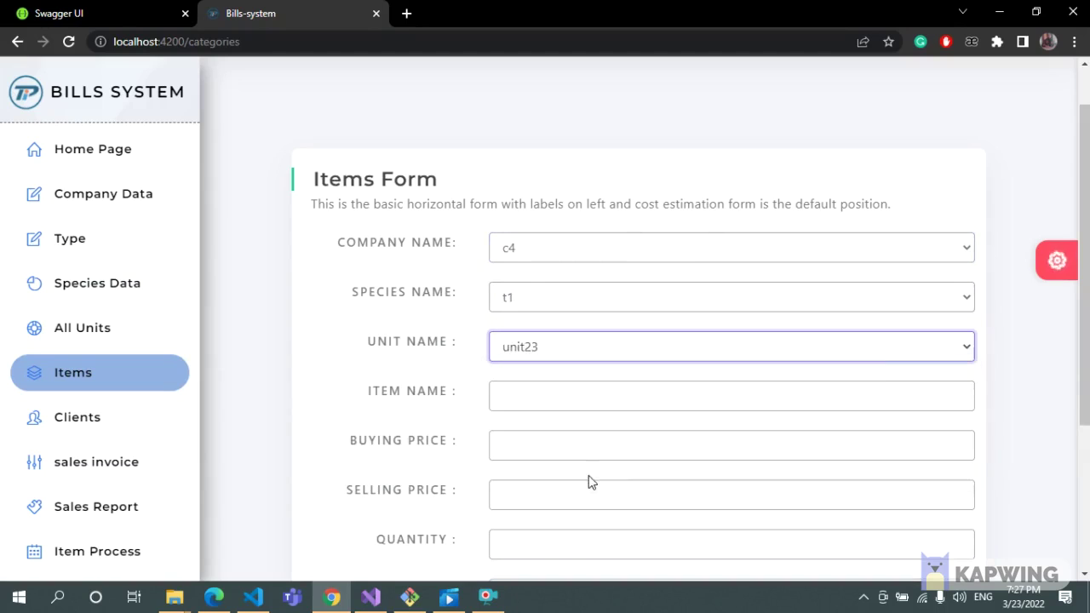
pyautogui.scroll(-2, 588, 477)
# Name the item anyitem with buying 200, selling 234, quantity 234, and save it.
pyautogui.click(685, 247)
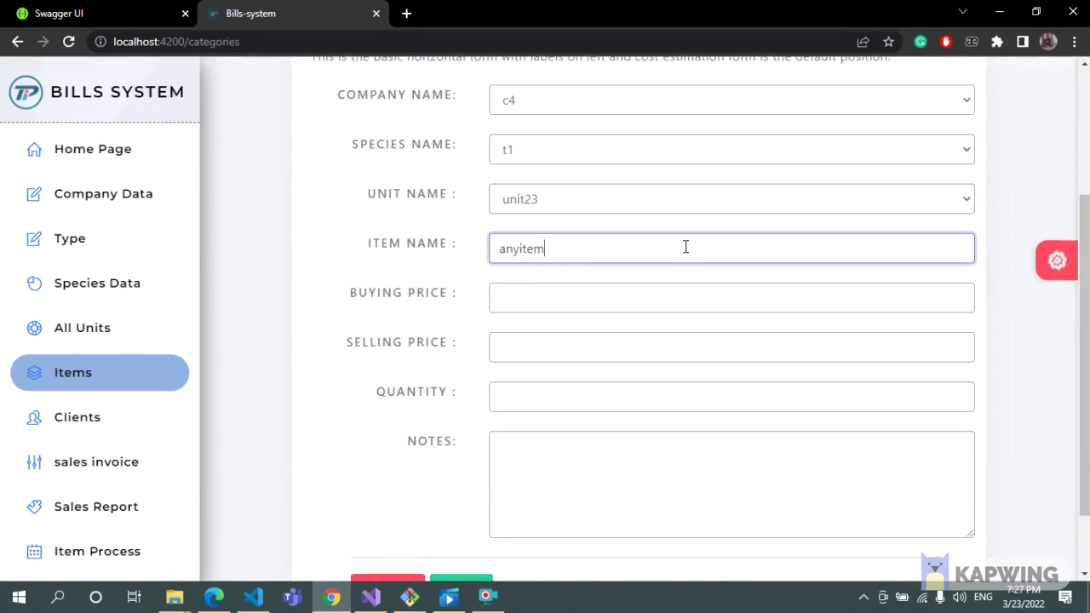
pyautogui.write('anyitem')
pyautogui.click(532, 288)
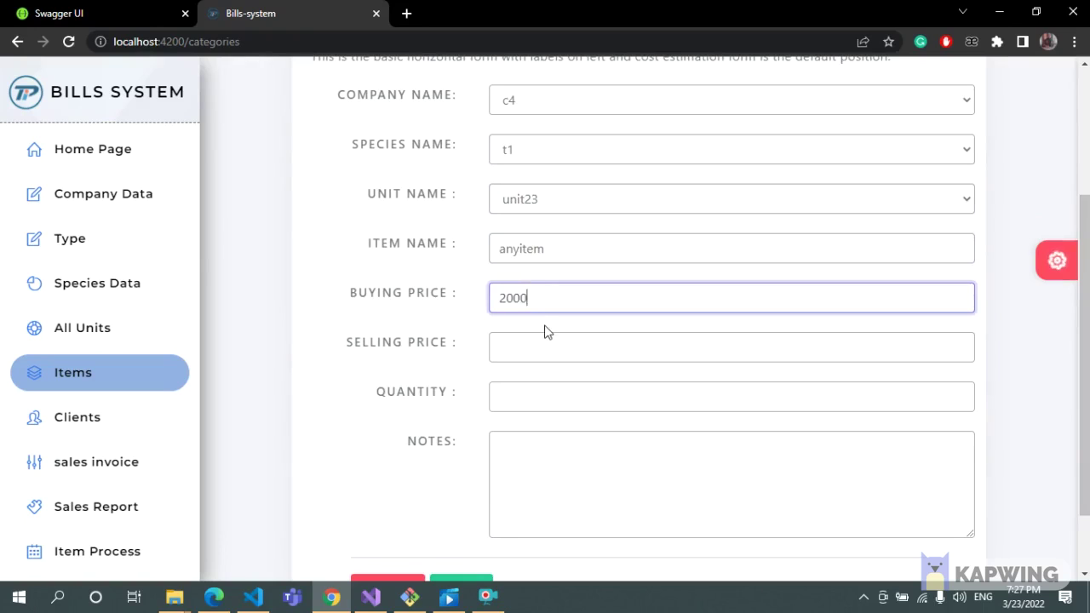
pyautogui.click(498, 358)
pyautogui.write('234')
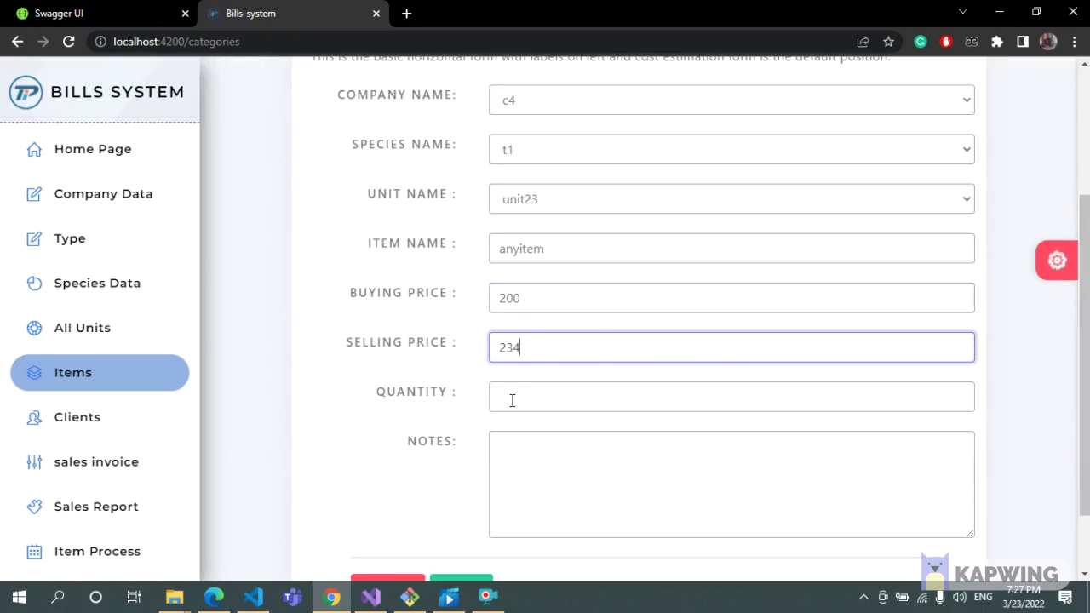
pyautogui.click(513, 400)
pyautogui.write('234')
pyautogui.scroll(-1, 513, 400)
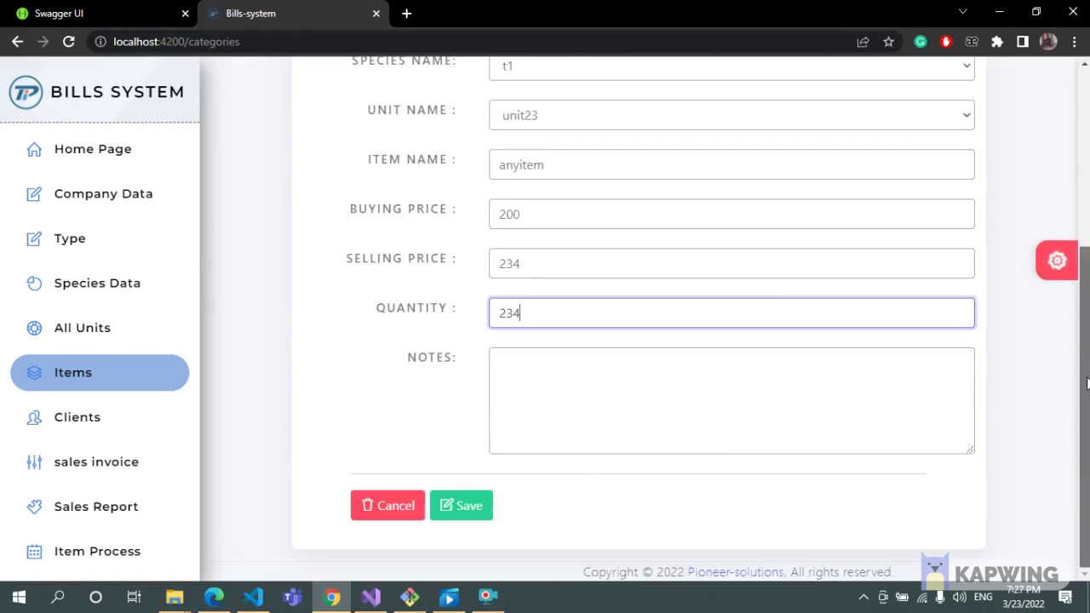
pyautogui.click(473, 505)
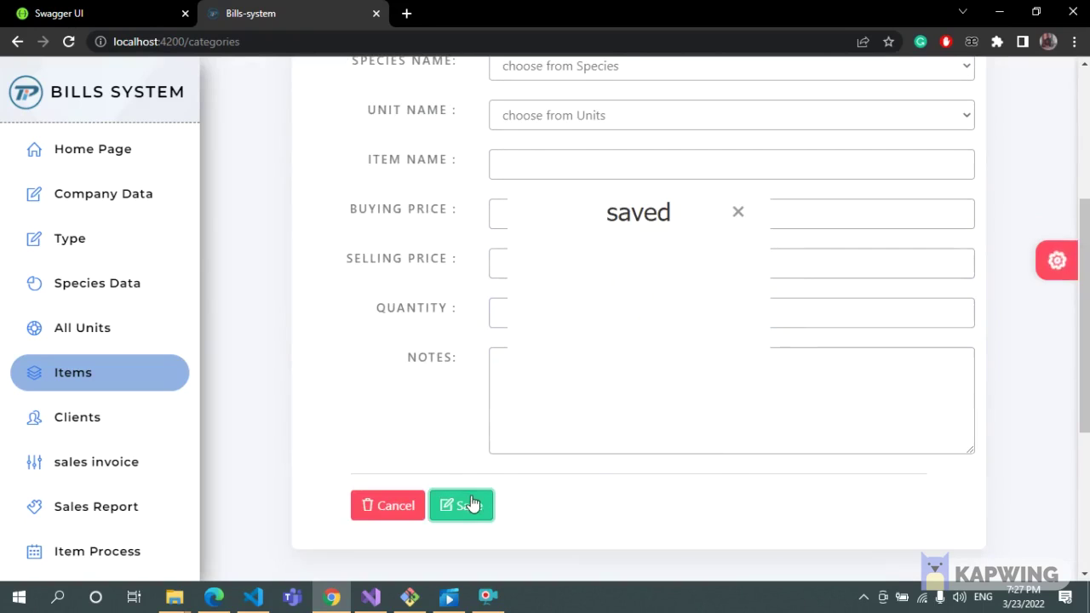
pyautogui.click(737, 212)
pyautogui.click(55, 430)
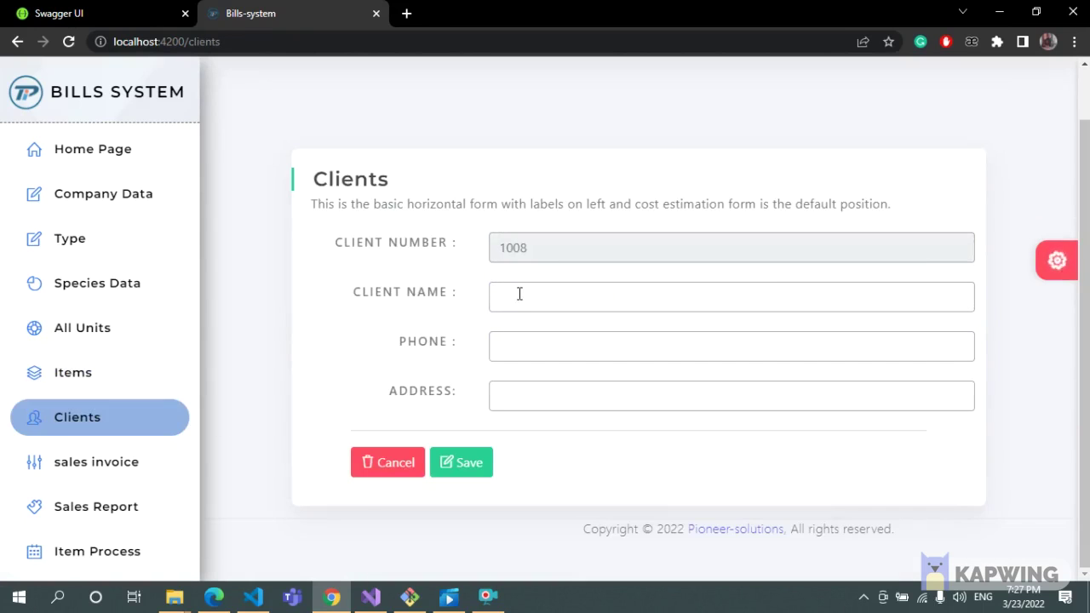
# Save a client with a name, a unique 14-digit phone number (last digit changed) and an address.
pyautogui.click(519, 294)
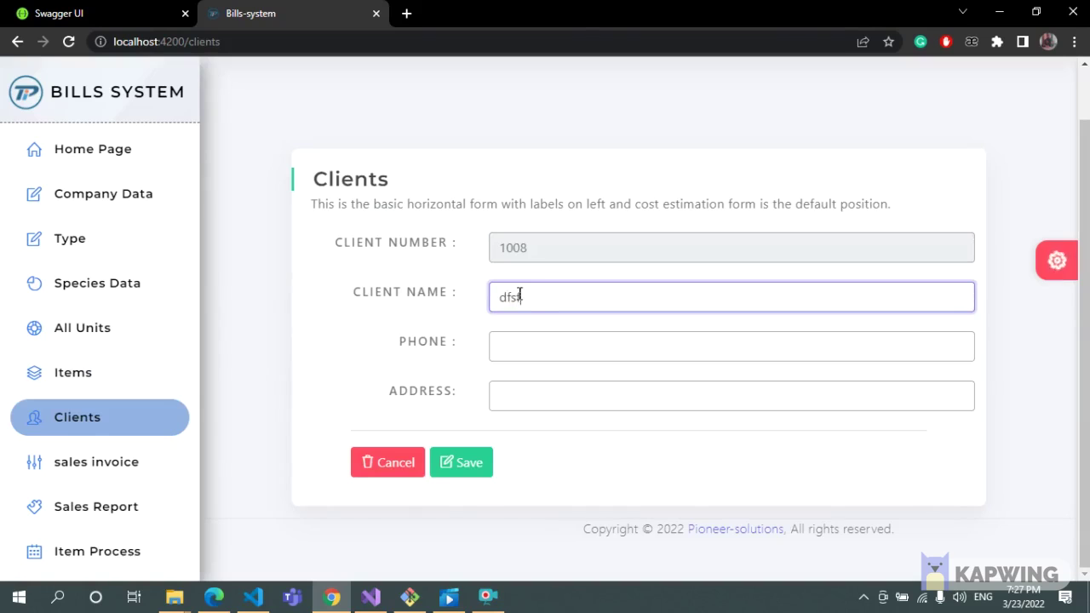
pyautogui.click(545, 339)
pyautogui.write('12345')
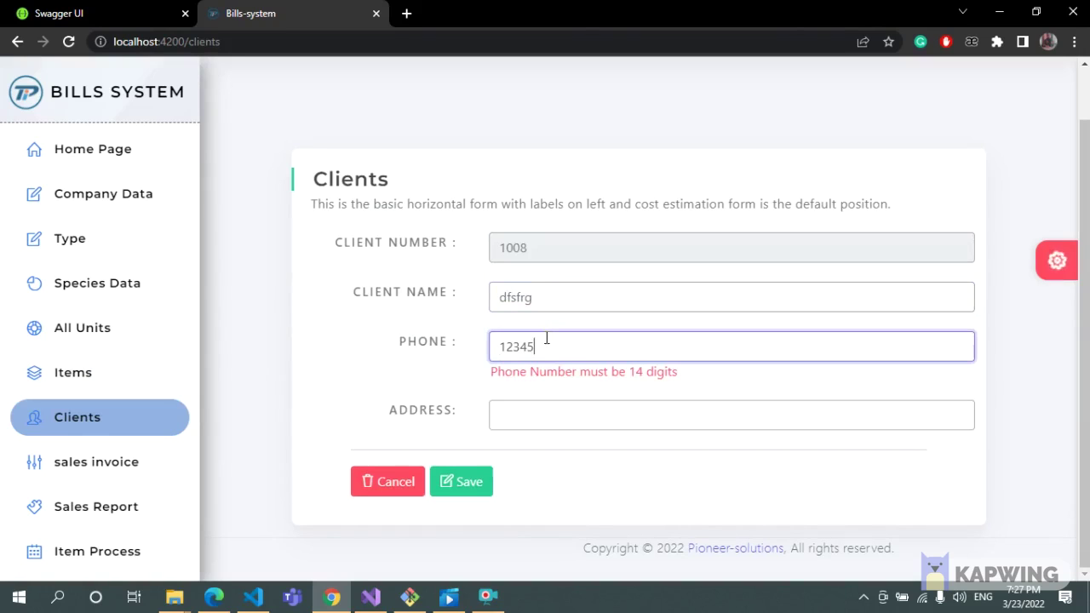
pyautogui.write('678909876')
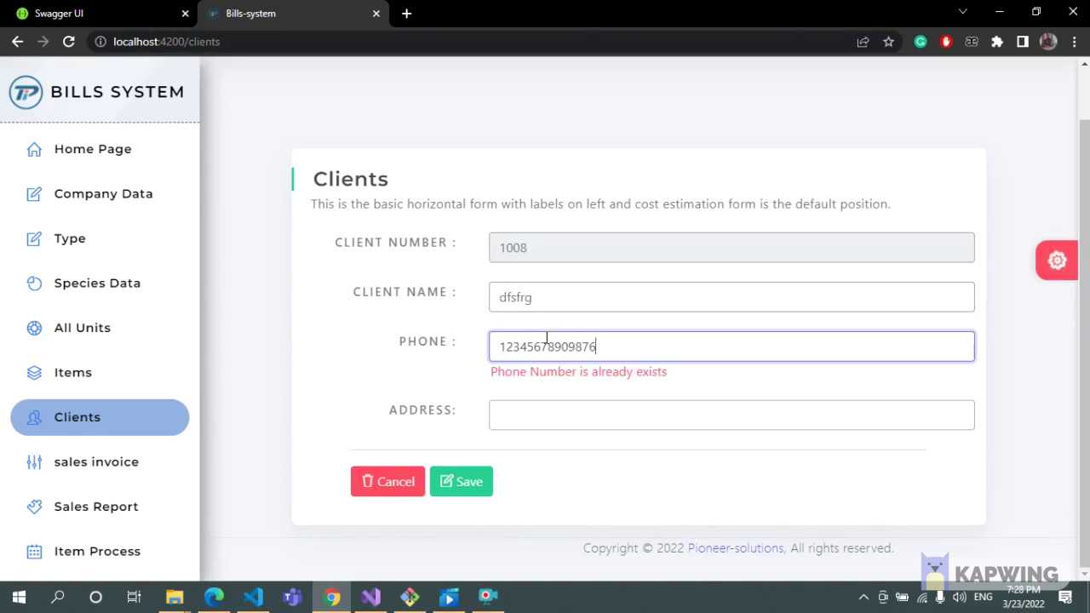
pyautogui.press('BackSpace')
pyautogui.write('0')
pyautogui.click(532, 399)
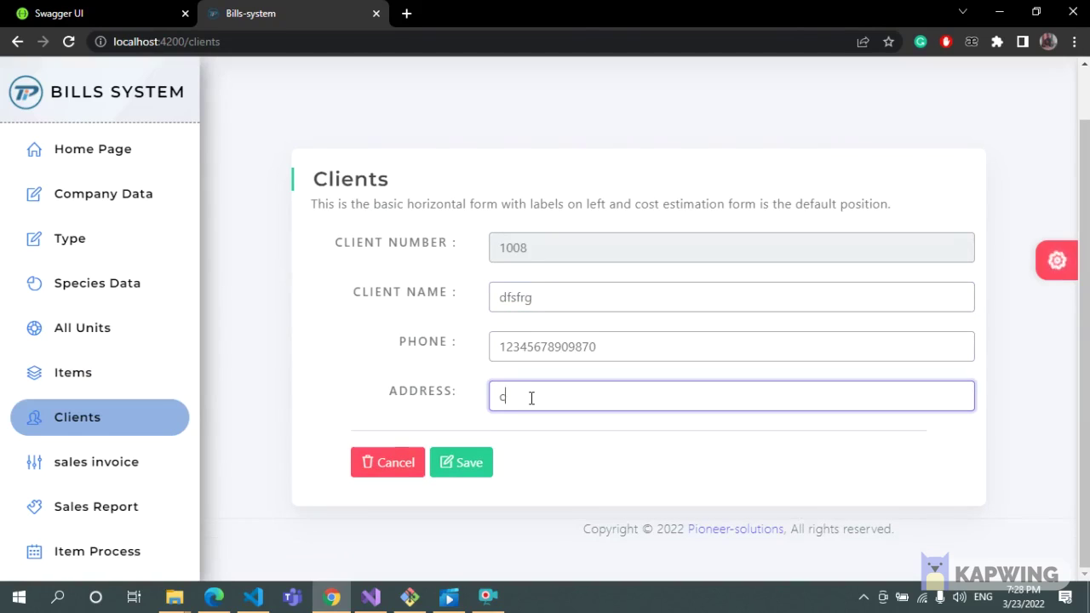
pyautogui.click(460, 468)
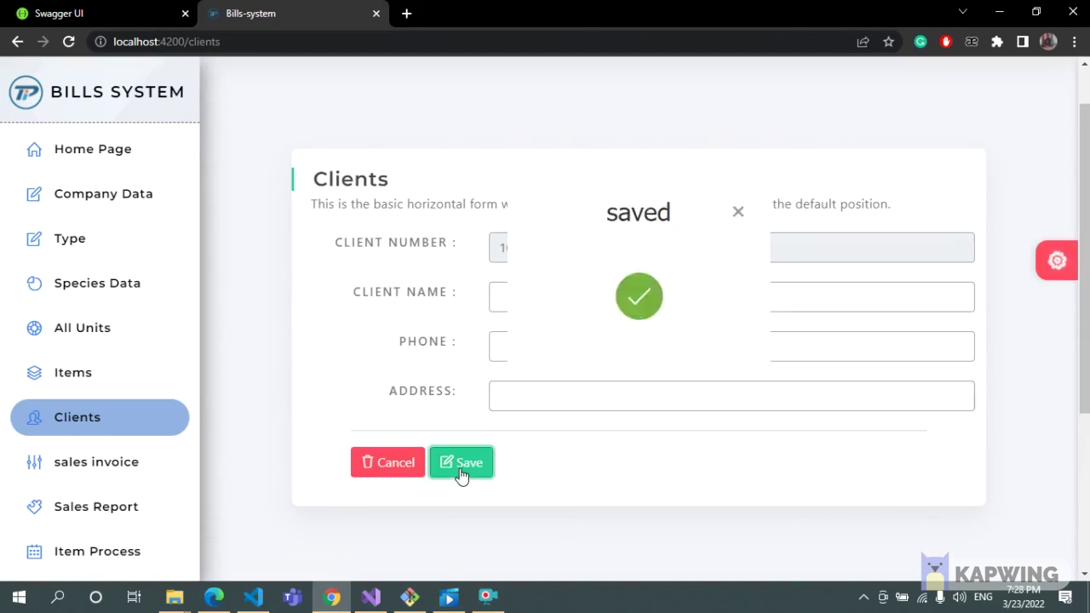
pyautogui.click(737, 212)
# Start a sales invoice dated 03/10/2022 for client1 and add an item3 line.
pyautogui.click(106, 464)
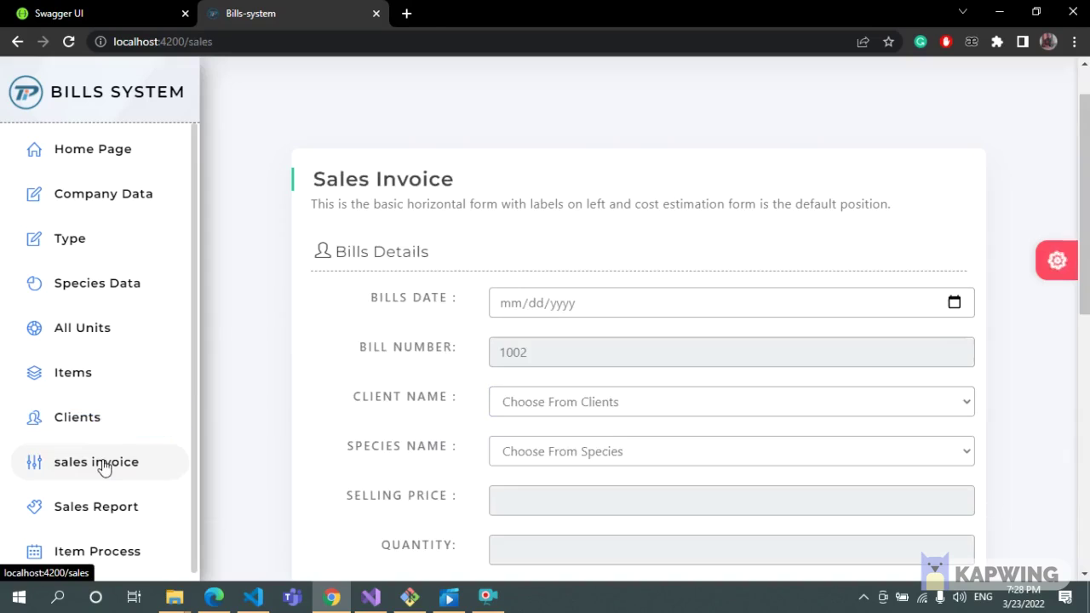
pyautogui.scroll(-2, 1022, 360)
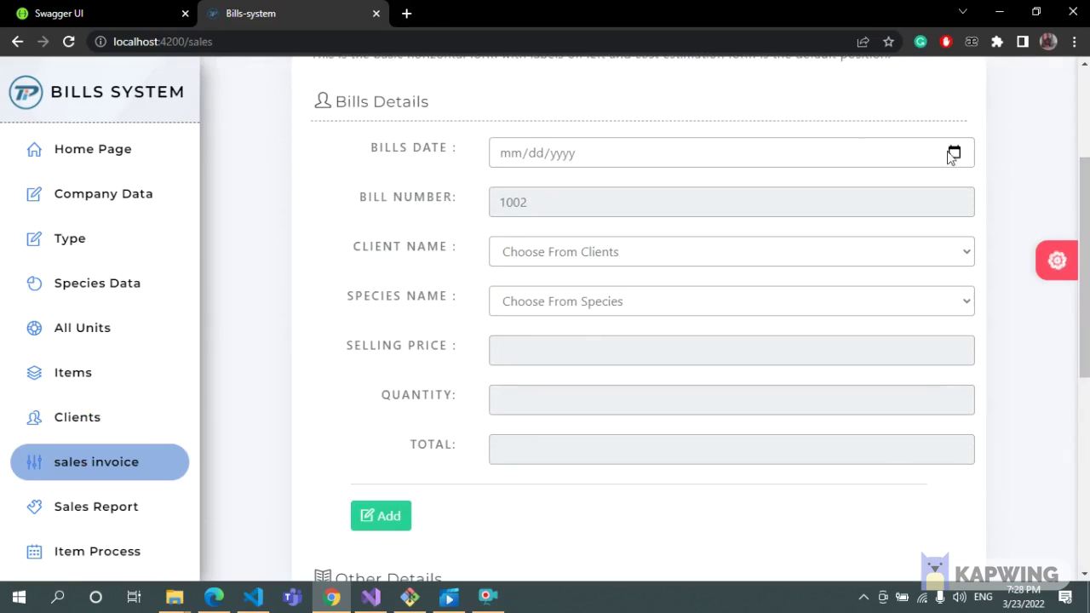
pyautogui.click(953, 153)
pyautogui.click(599, 261)
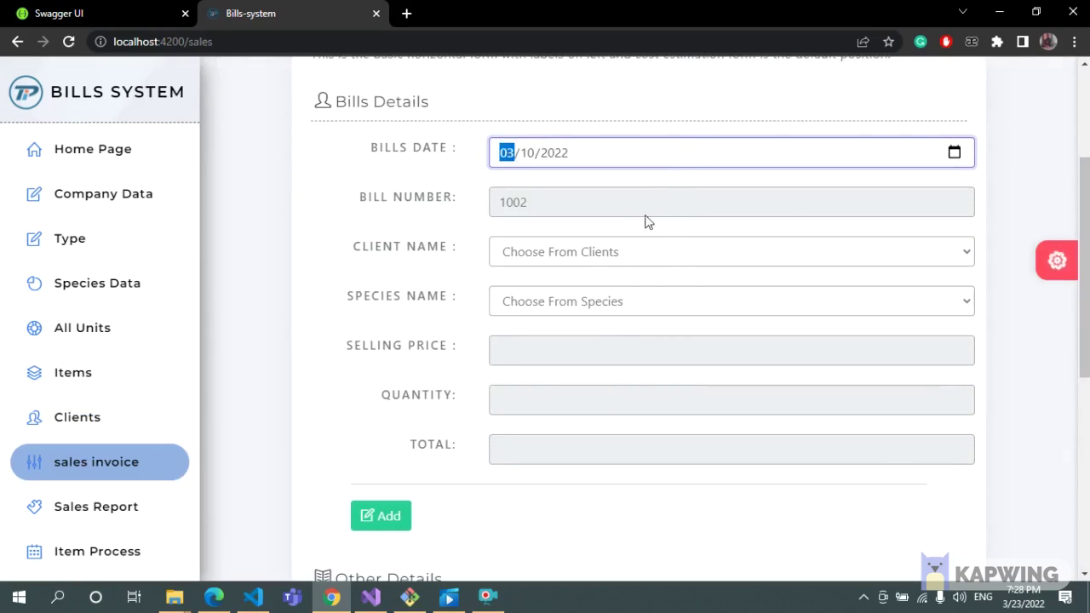
pyautogui.click(673, 250)
pyautogui.click(644, 294)
pyautogui.click(601, 302)
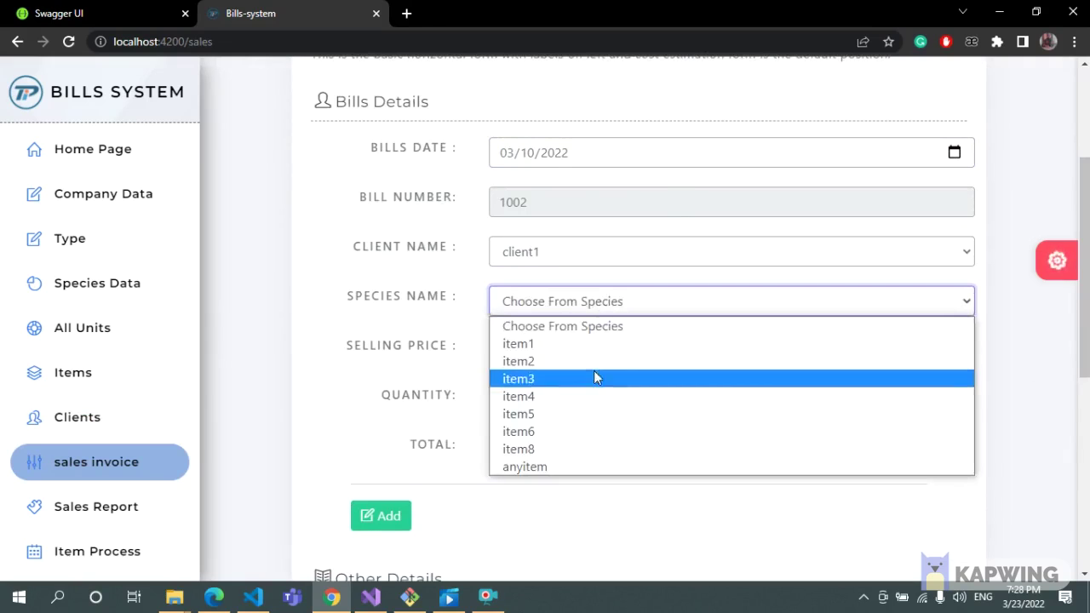
pyautogui.click(594, 372)
pyautogui.click(597, 404)
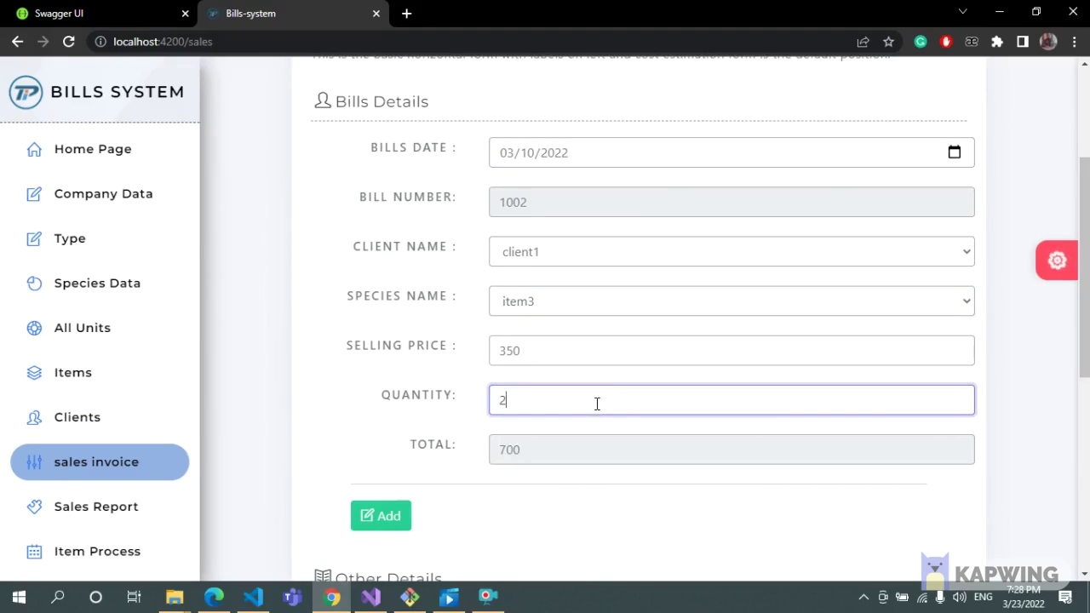
pyautogui.scroll(-1, 597, 404)
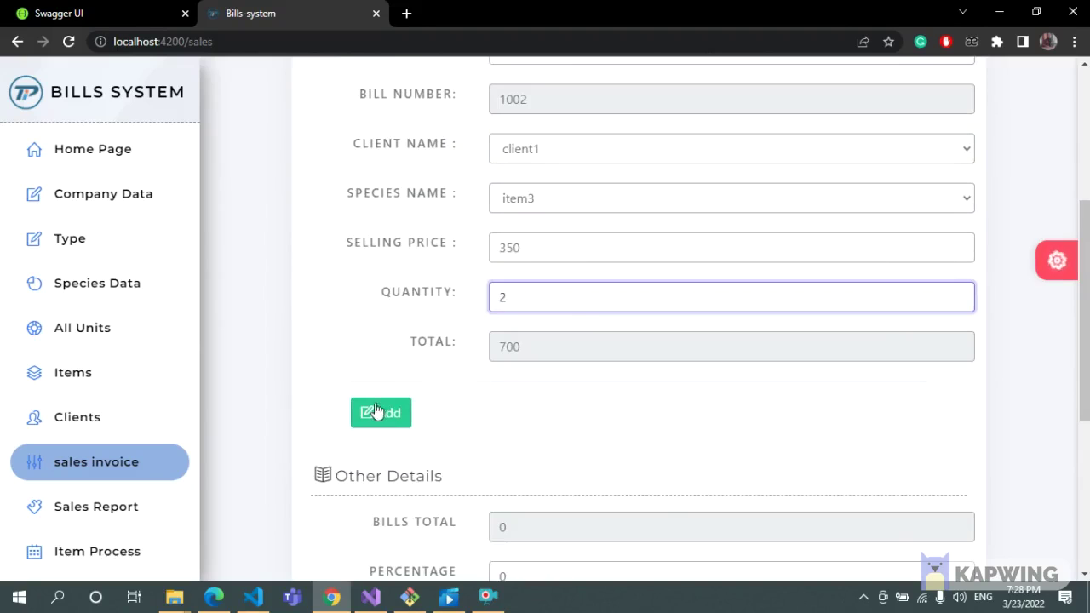
pyautogui.click(378, 412)
# Add an item2 line with quantity 34, bringing the bill total to 9200.
pyautogui.scroll(2, 1088, 248)
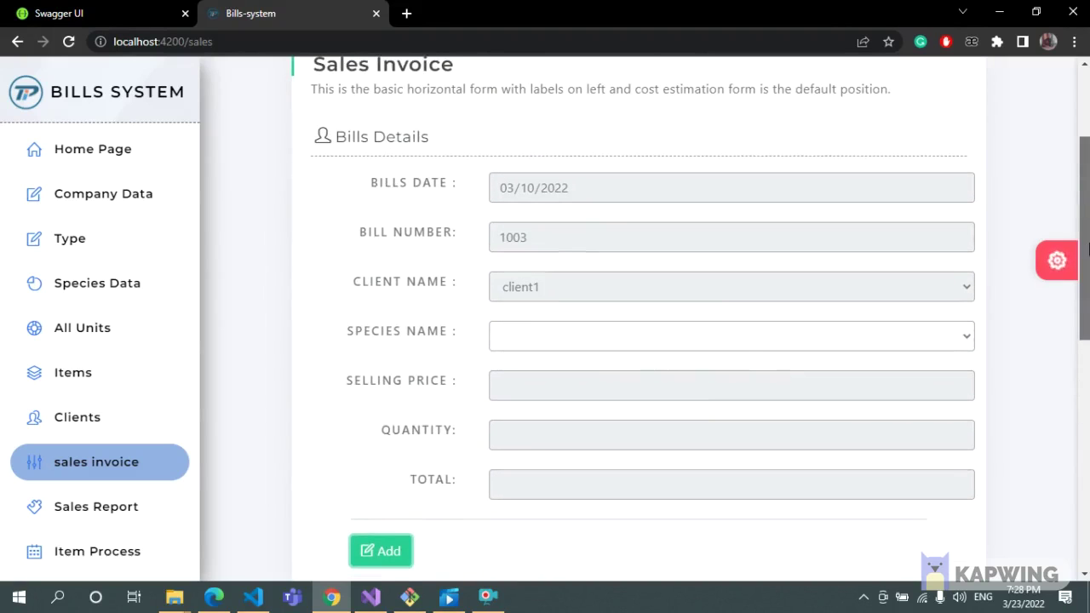
pyautogui.click(729, 337)
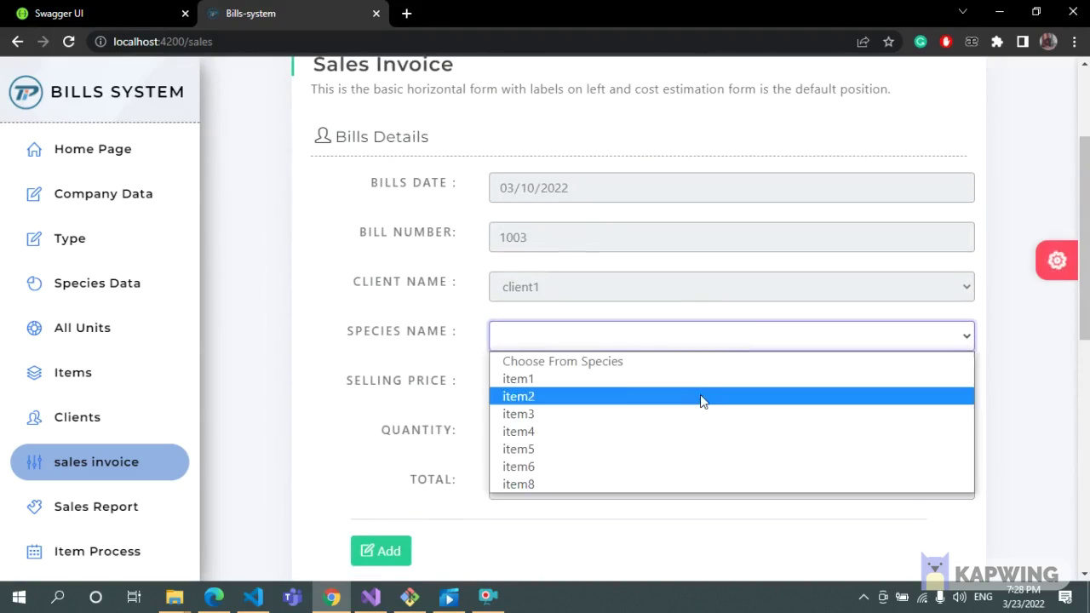
pyautogui.click(701, 398)
pyautogui.scroll(-1, 701, 394)
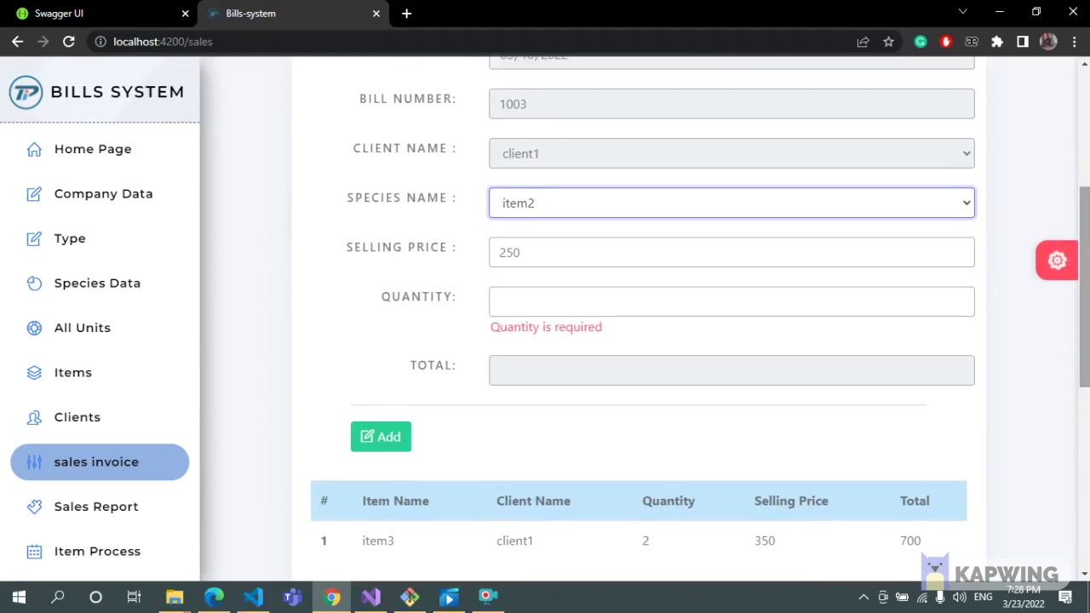
pyautogui.click(781, 299)
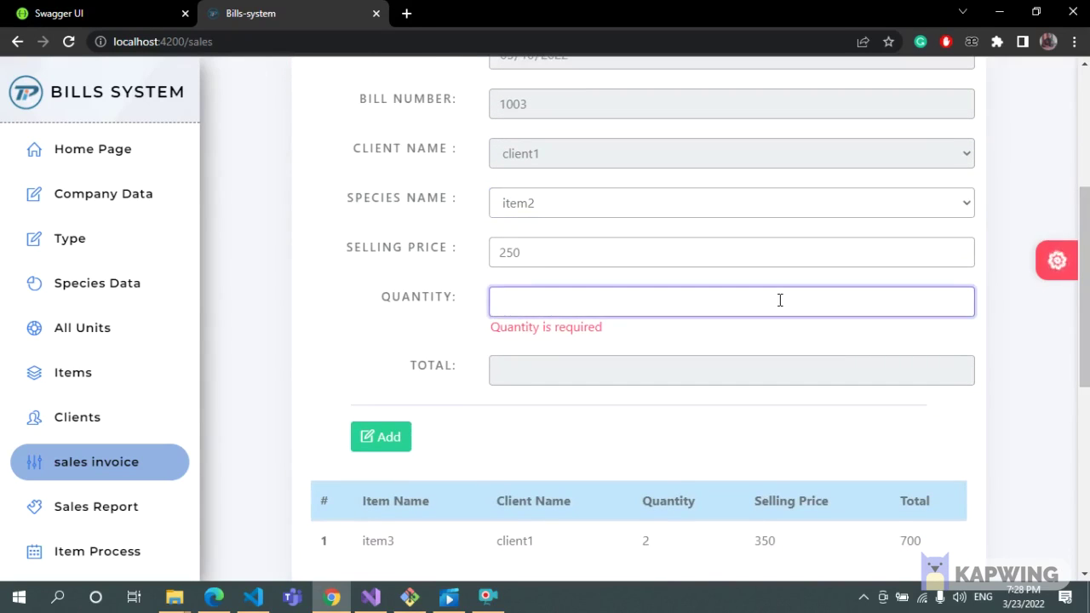
pyautogui.write('34')
pyautogui.click(388, 417)
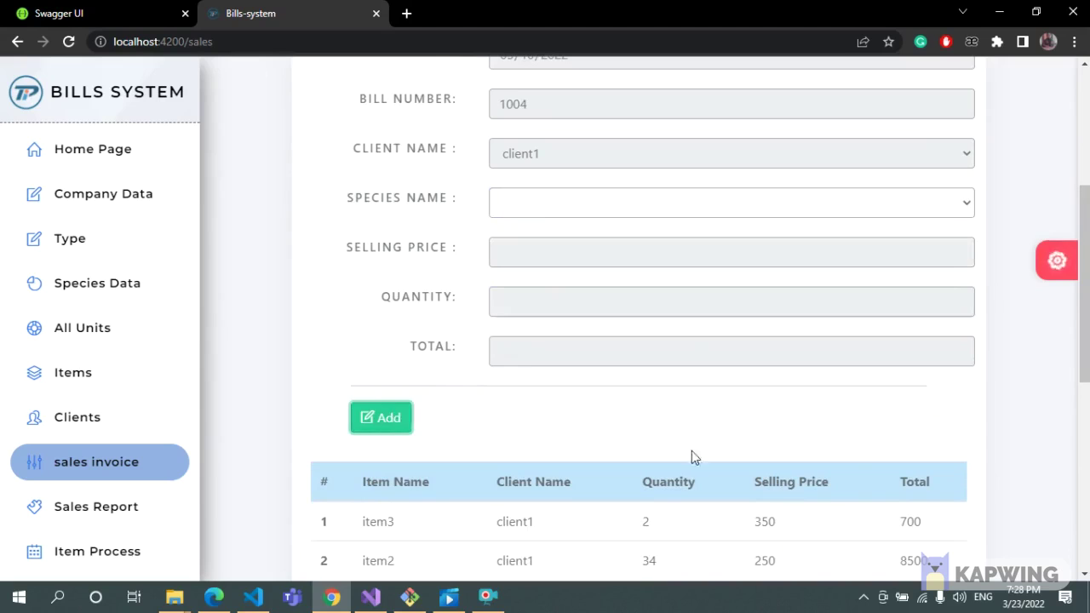
pyautogui.scroll(-2, 692, 450)
pyautogui.scroll(-3, 560, 212)
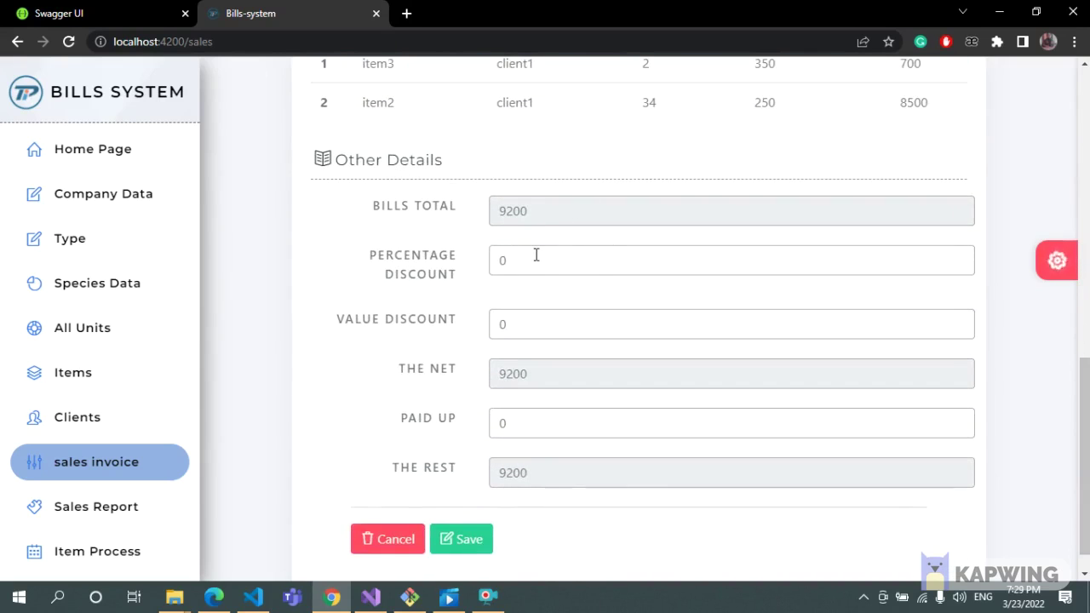
# Apply a 10% discount to the 9200 invoice, leaving a net of 8280.
pyautogui.click(536, 255)
pyautogui.press('BackSpace')
pyautogui.write('10')
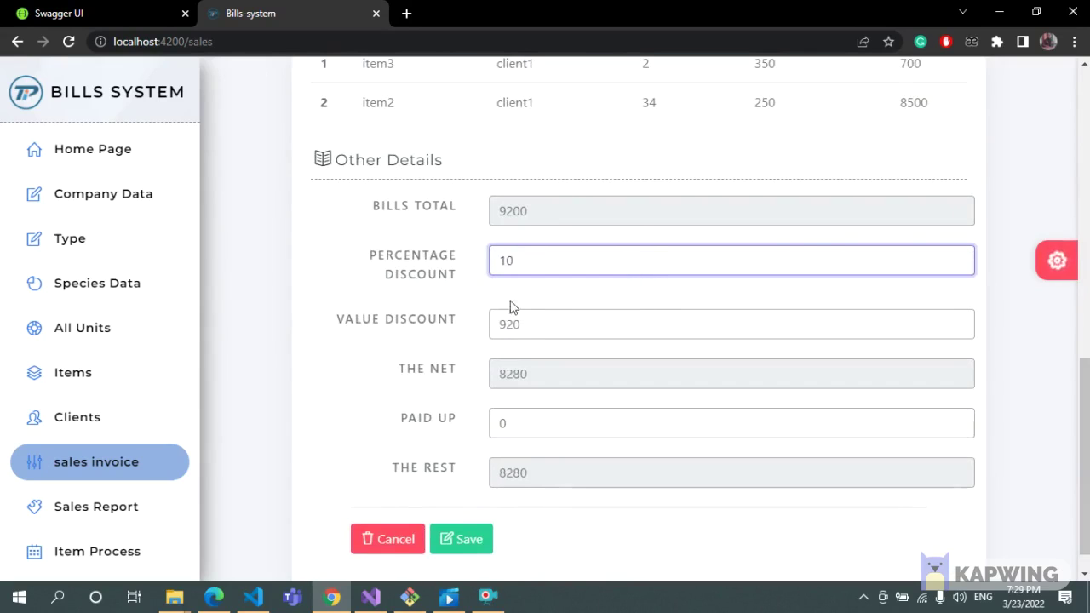
pyautogui.click(535, 323)
pyautogui.press('BackSpace')
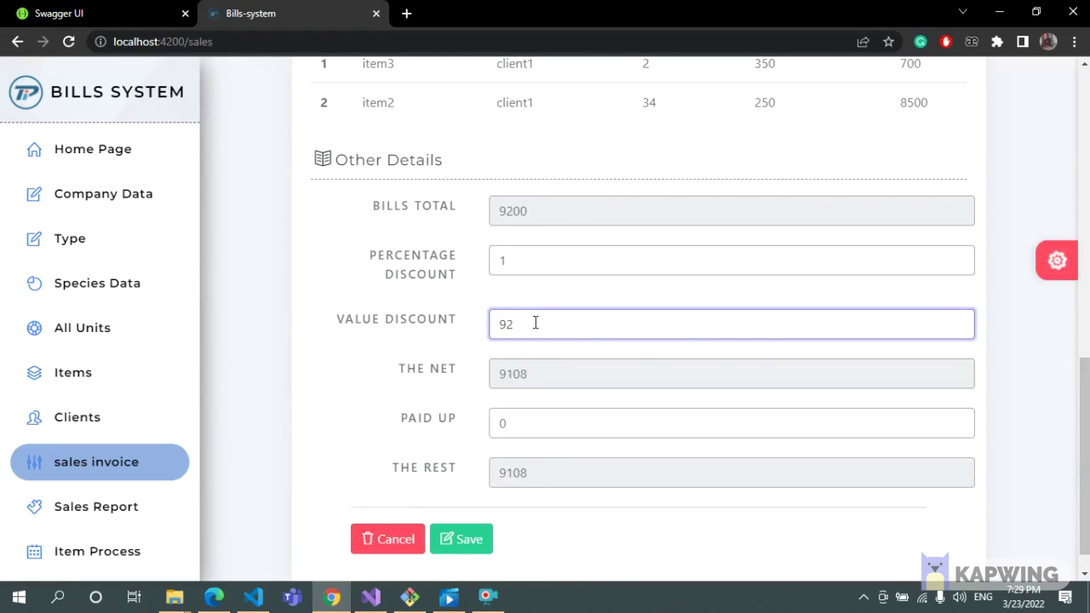
pyautogui.write('09')
pyautogui.press('BackSpace')
pyautogui.press('BackSpace')
pyautogui.click(517, 260)
pyautogui.write('0')
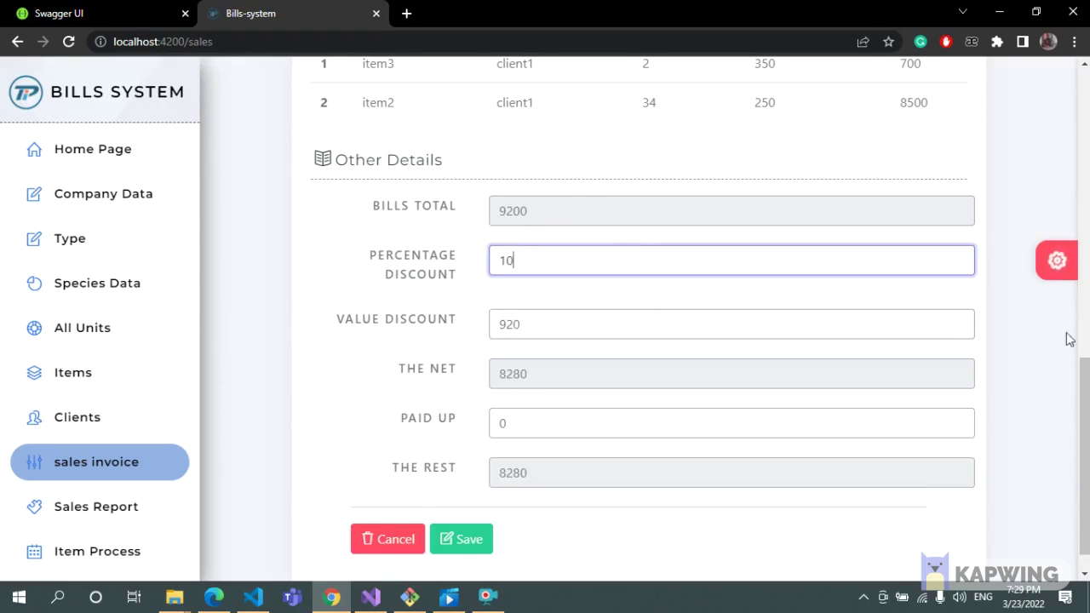
pyautogui.scroll(-1, 596, 383)
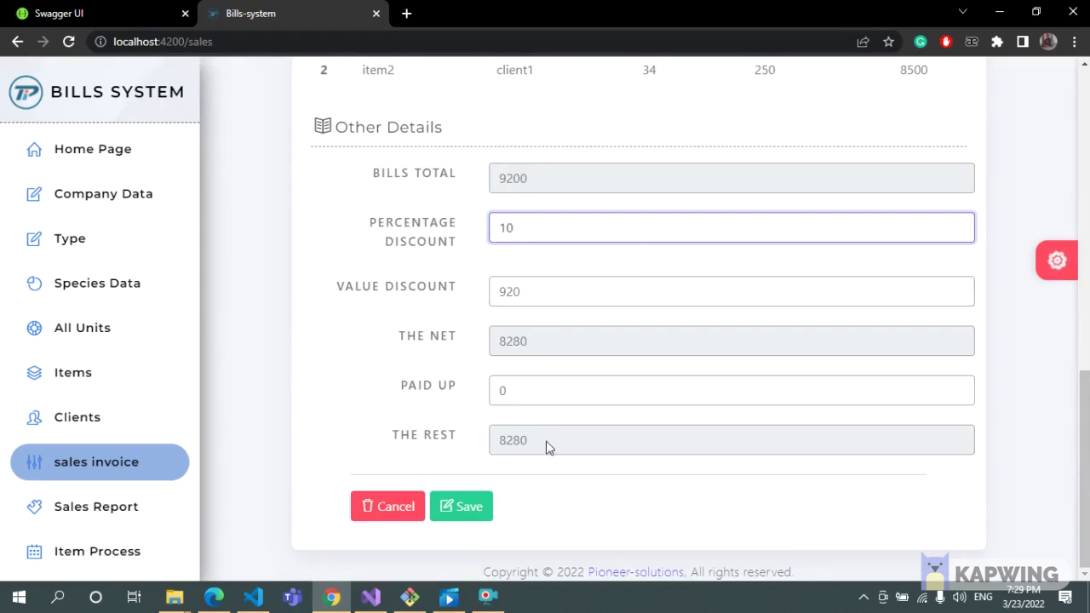
# Clear the Paid Up field for the 8000 payment and save the invoice.
pyautogui.click(523, 389)
pyautogui.press('BackSpace')
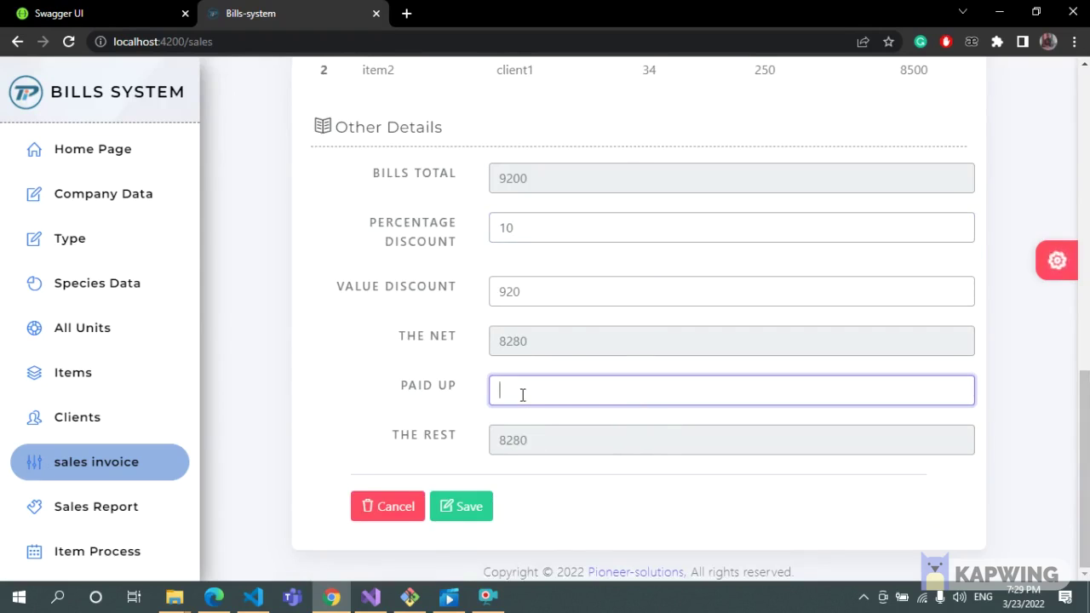
pyautogui.click(460, 506)
pyautogui.click(739, 213)
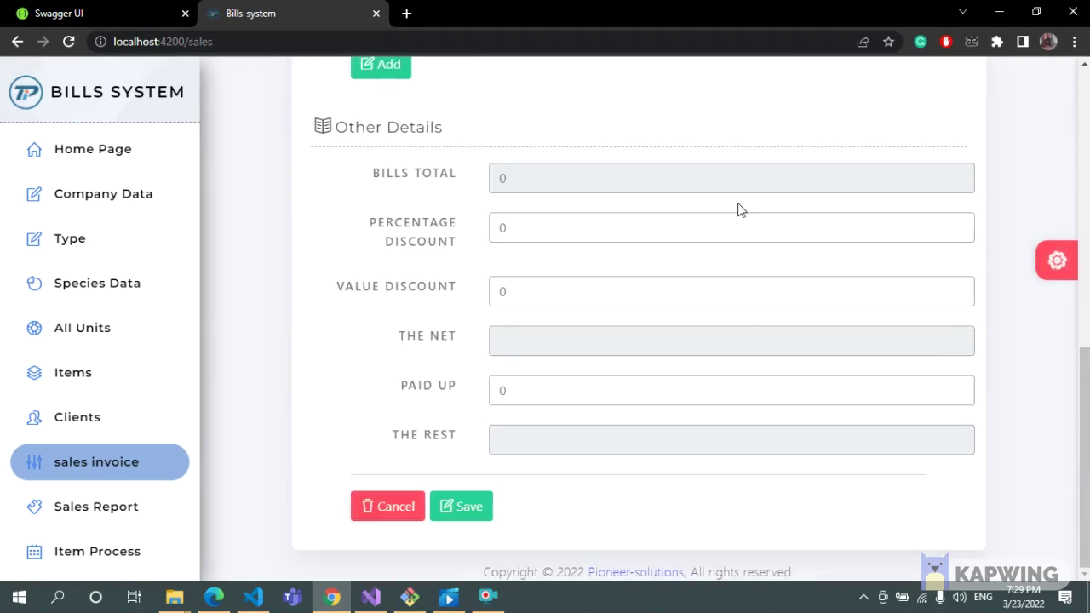
pyautogui.click(124, 511)
# Generate the sales report for 03/03/2022 to 03/11/2022.
pyautogui.click(955, 247)
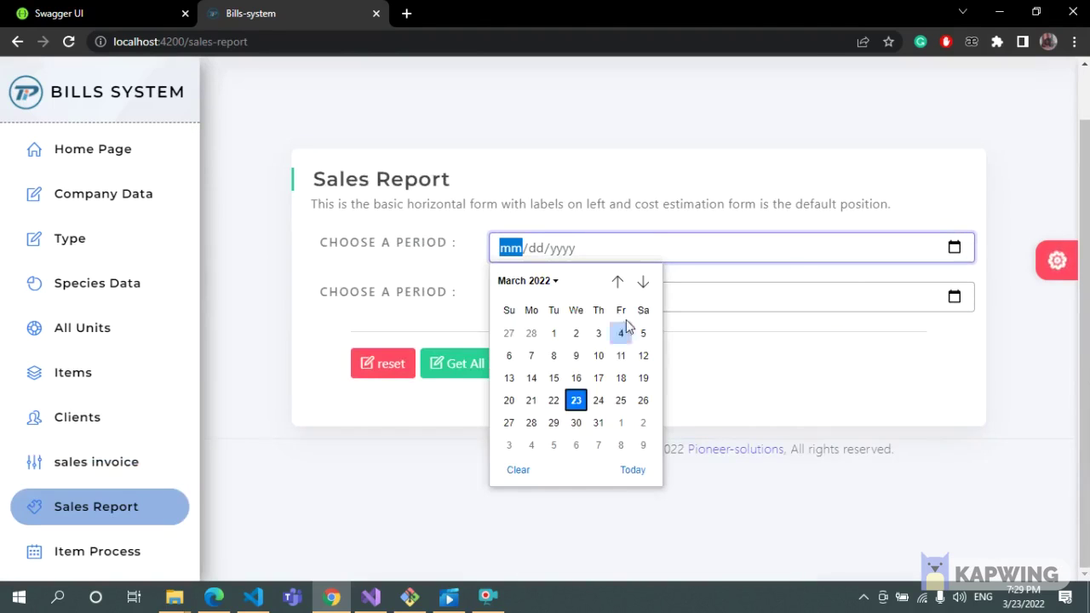
pyautogui.click(596, 333)
pyautogui.click(955, 297)
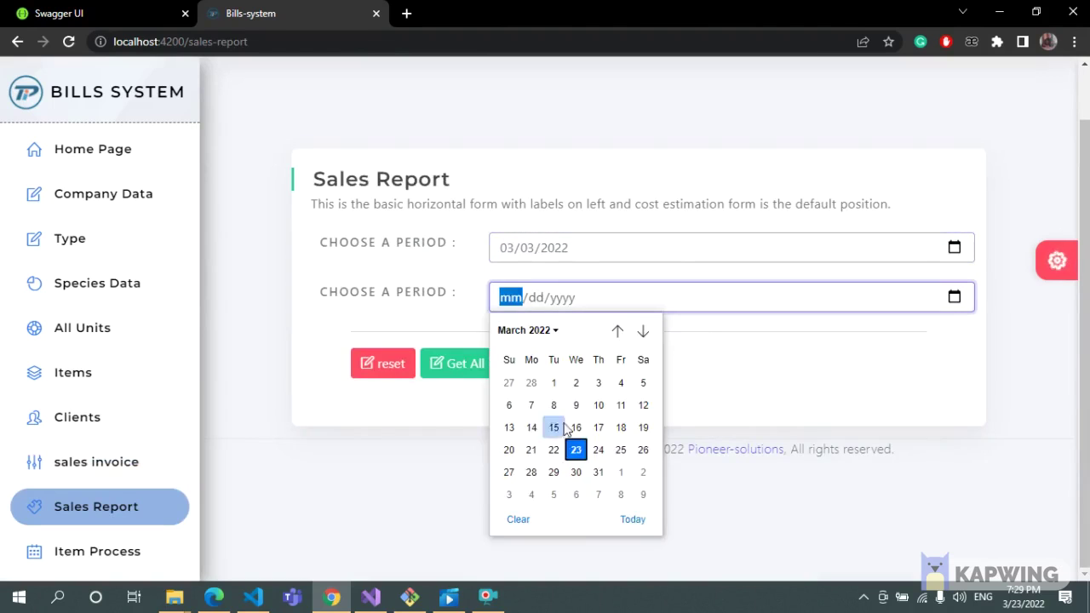
pyautogui.click(621, 405)
pyautogui.click(486, 364)
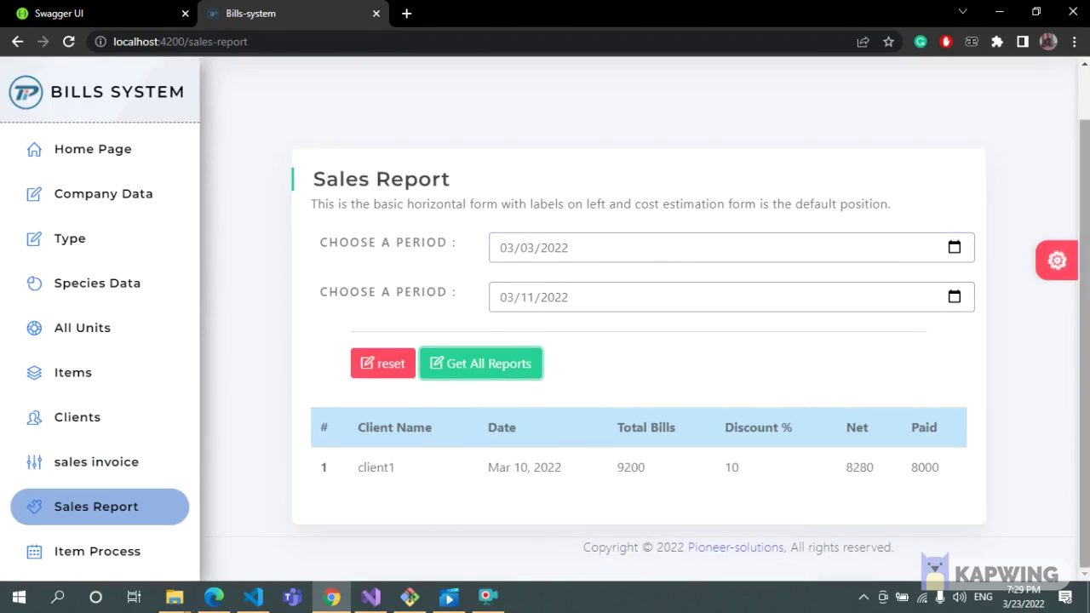
# Widen the report's end date to March 23, then to 03/31/2022.
pyautogui.click(954, 297)
pyautogui.click(582, 453)
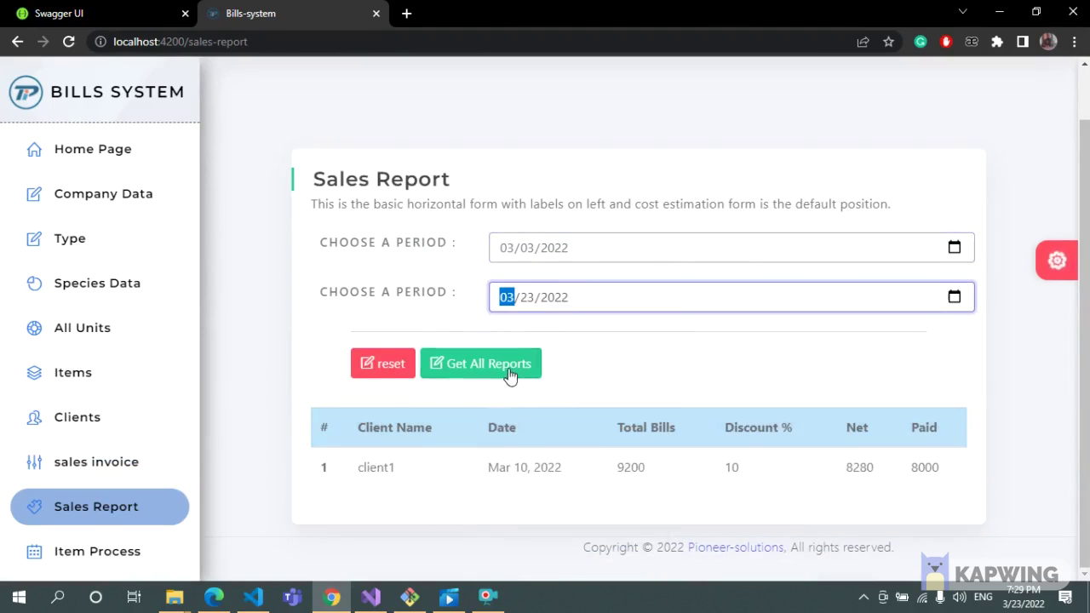
pyautogui.click(481, 364)
pyautogui.scroll(-1, 1086, 415)
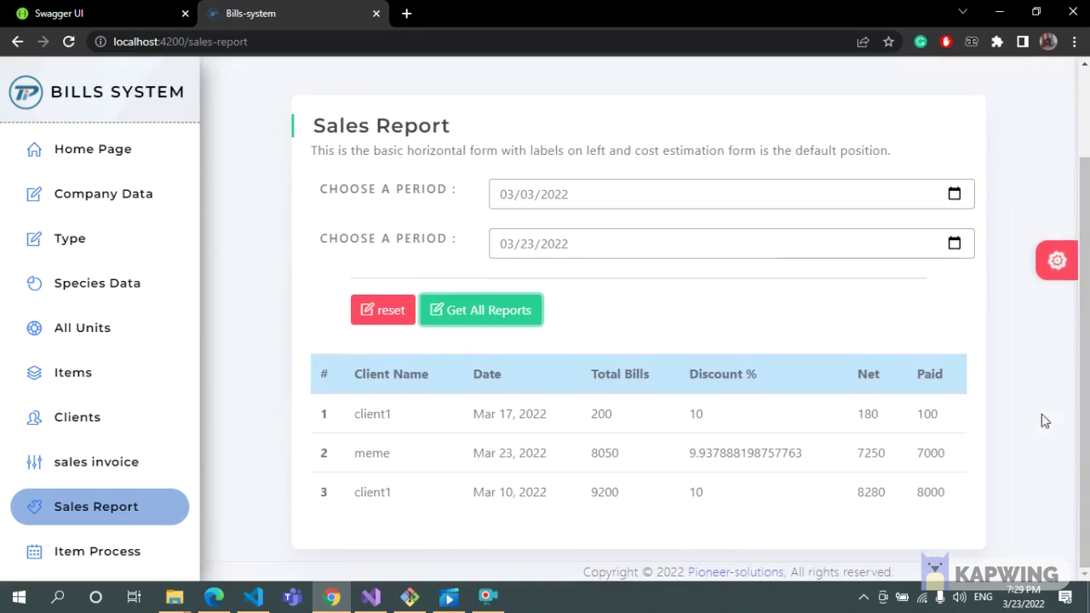
pyautogui.click(955, 244)
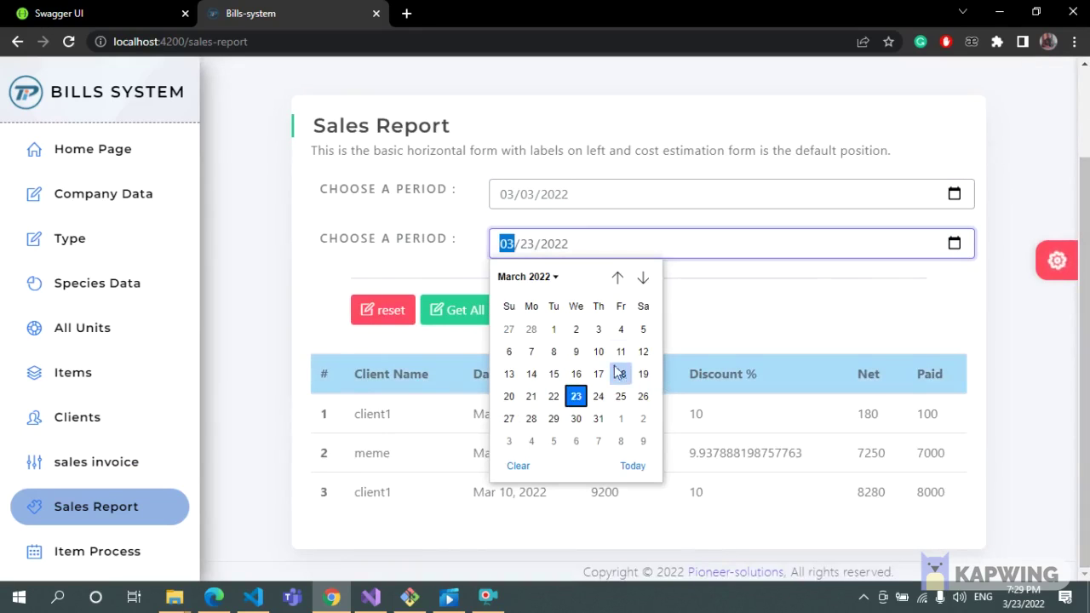
pyautogui.click(600, 419)
pyautogui.click(447, 310)
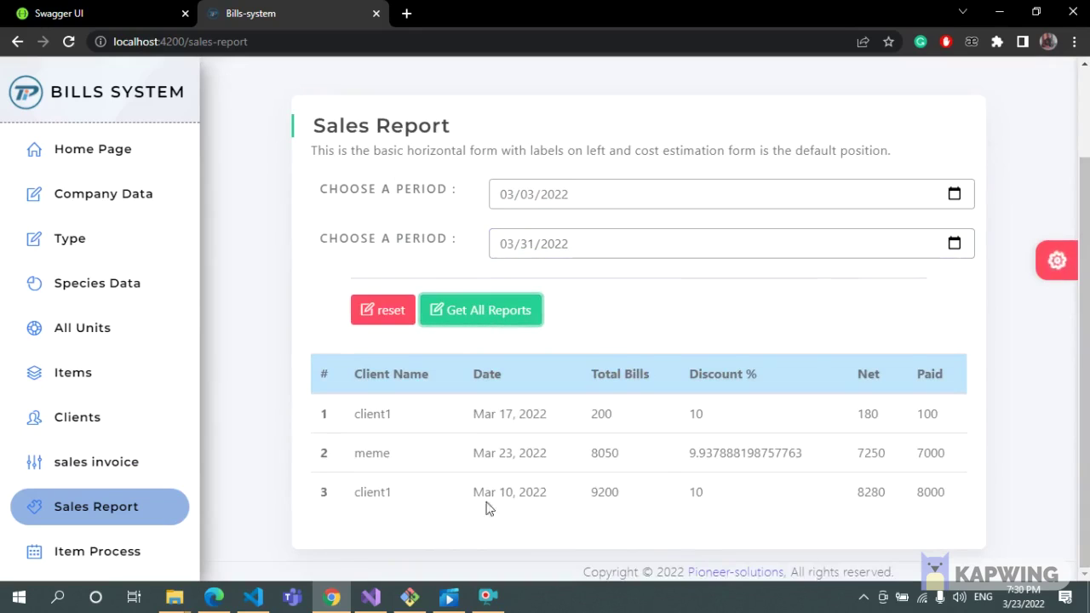
pyautogui.click(97, 552)
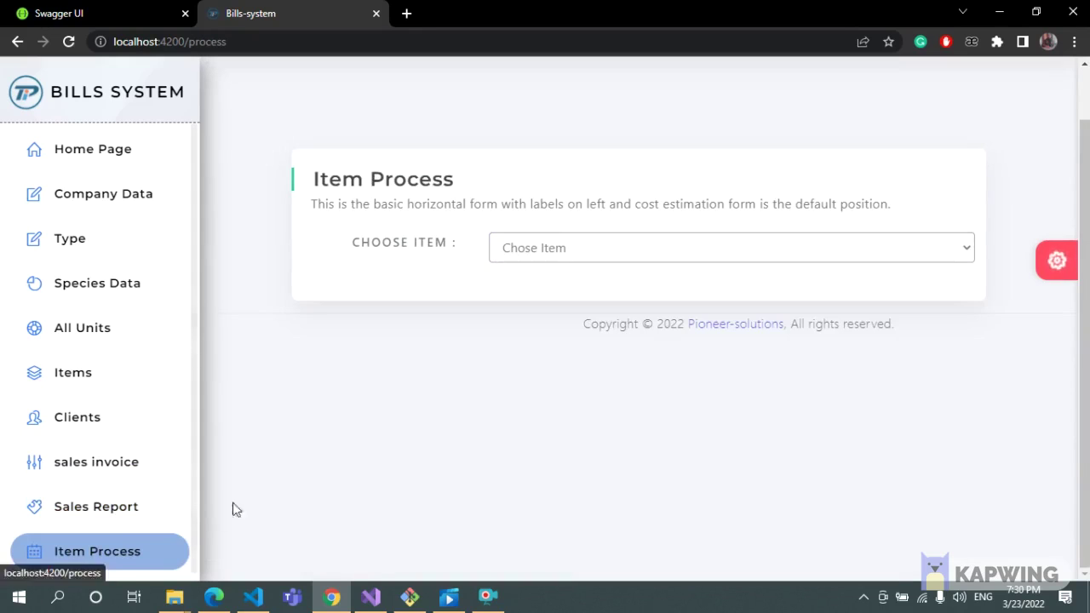
# View the sales history of item1, item2 and item3 in turn.
pyautogui.click(965, 248)
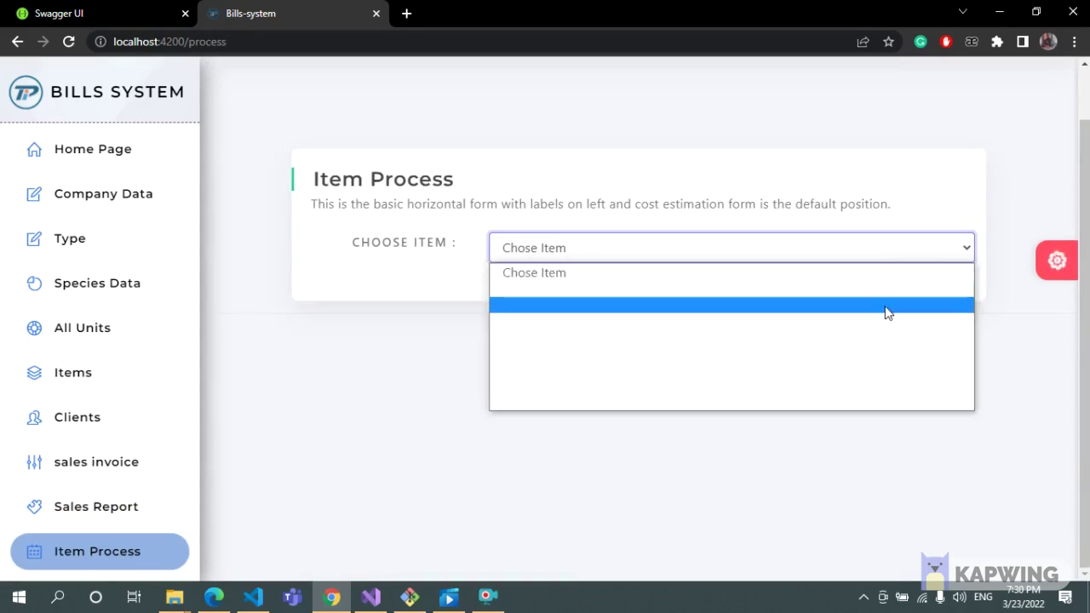
pyautogui.click(888, 309)
pyautogui.click(961, 247)
pyautogui.click(788, 295)
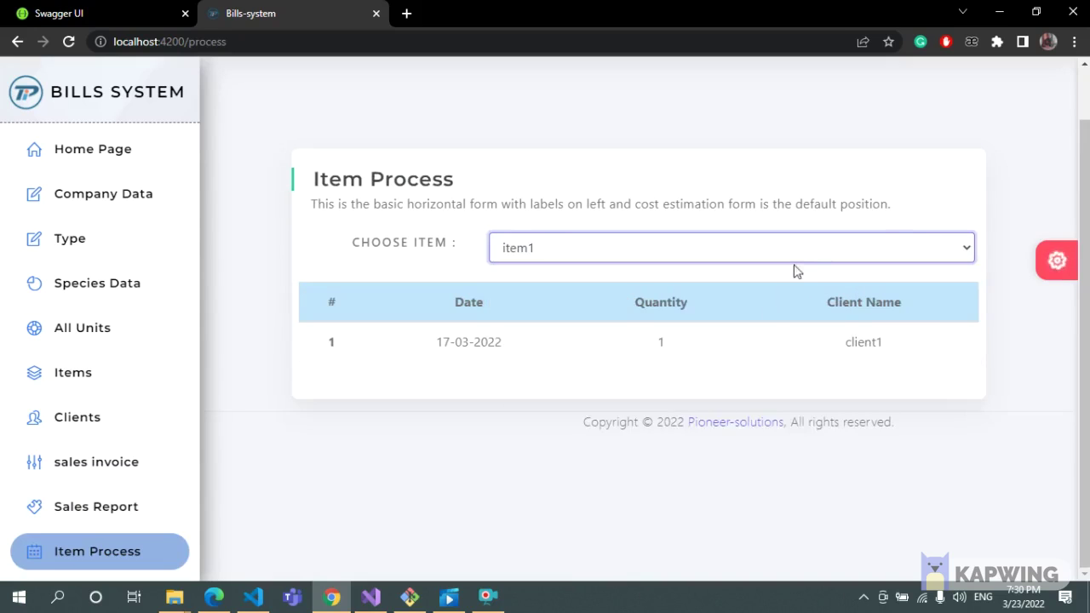
pyautogui.click(808, 253)
pyautogui.click(762, 304)
pyautogui.click(818, 261)
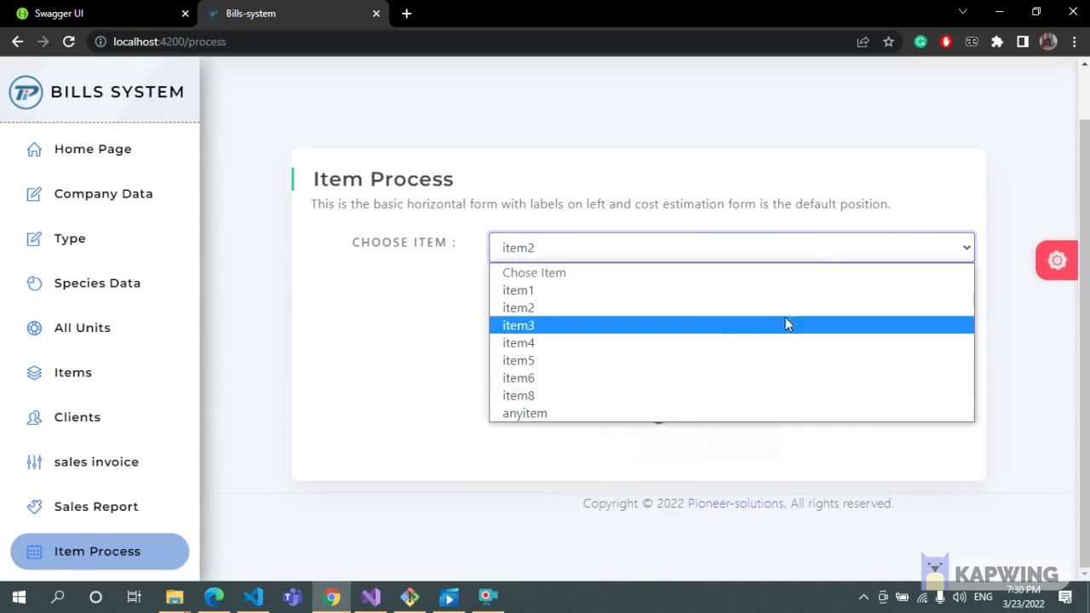
pyautogui.click(785, 324)
# View the sales history of item4 and then item5.
pyautogui.click(798, 247)
pyautogui.click(752, 342)
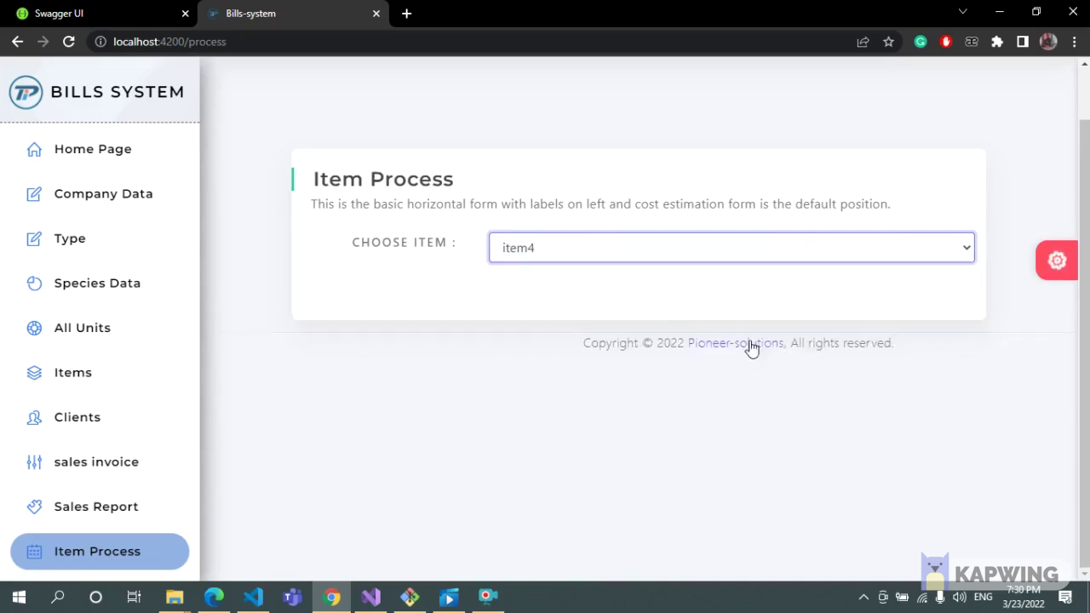
pyautogui.click(743, 247)
pyautogui.click(680, 360)
pyautogui.click(679, 248)
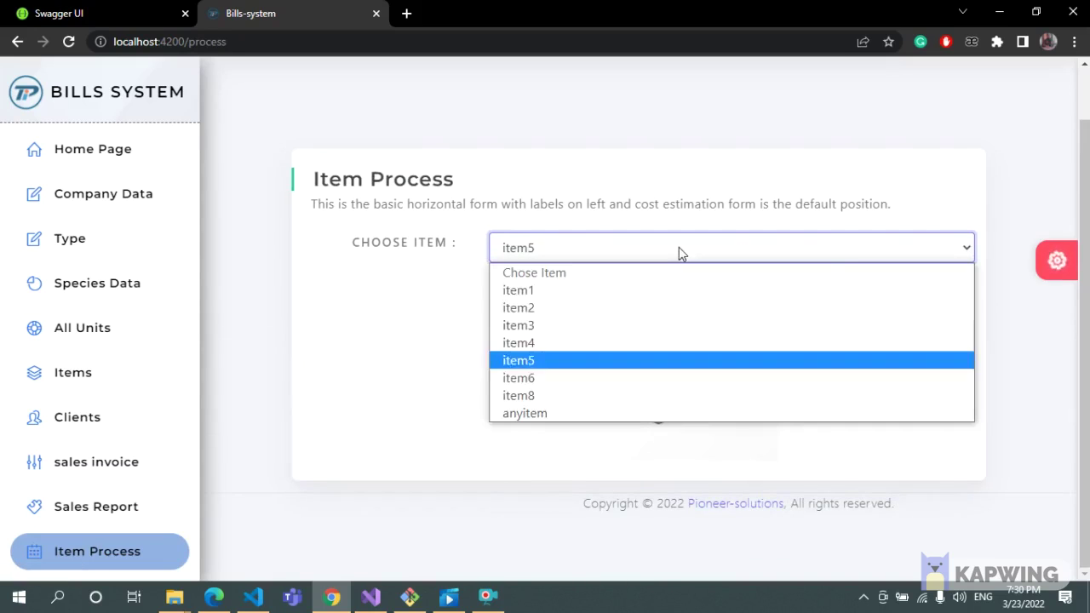
pyautogui.click(427, 290)
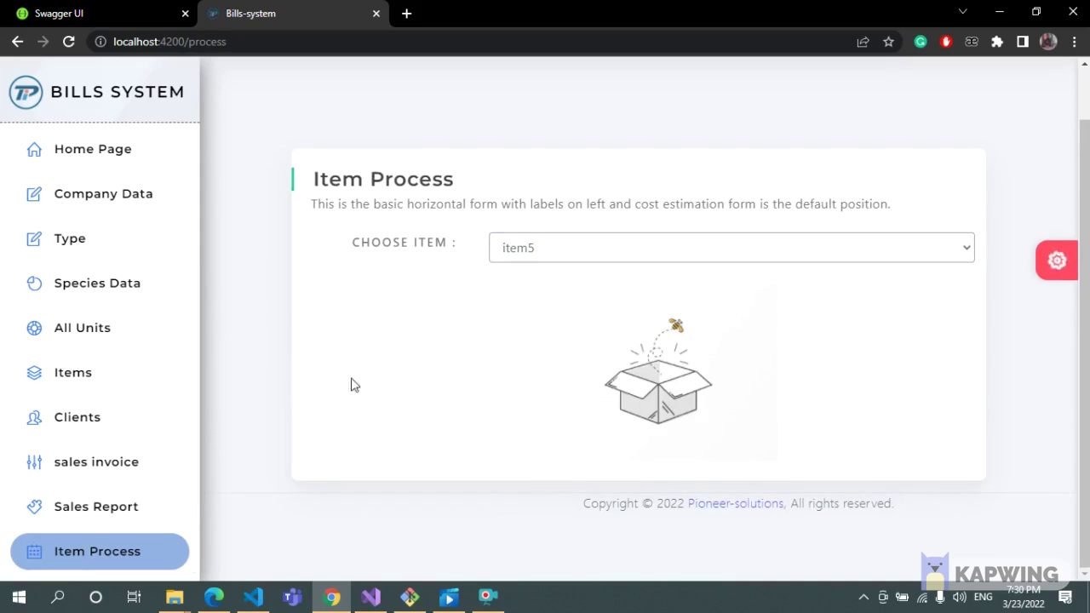
pyautogui.click(85, 197)
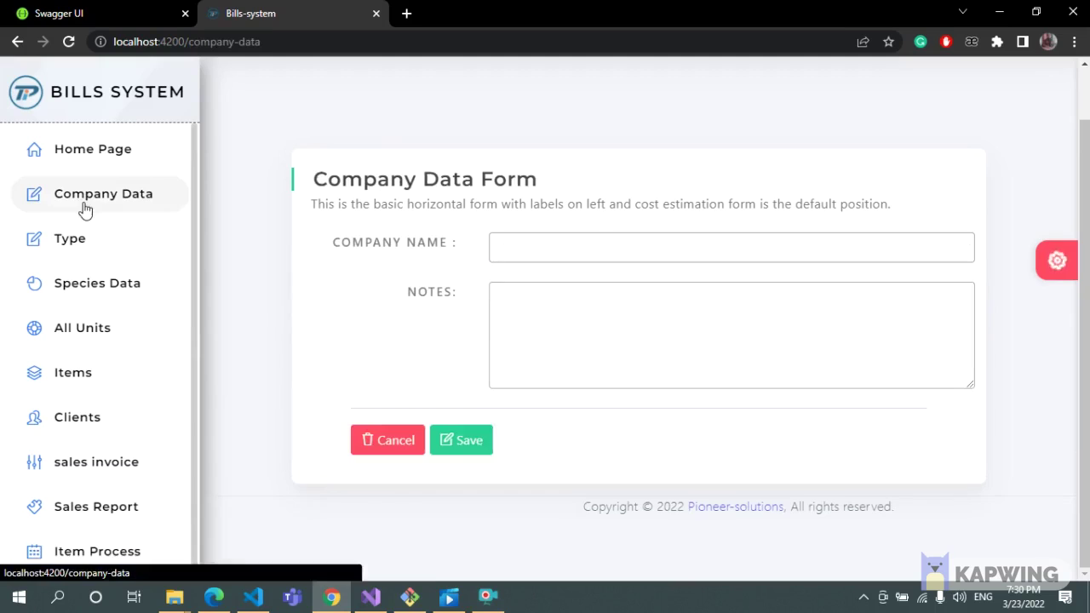
# Check that the Company Data form refuses to save without a company name.
pyautogui.click(596, 247)
pyautogui.write('c1')
pyautogui.press('BackSpace')
pyautogui.press('BackSpace')
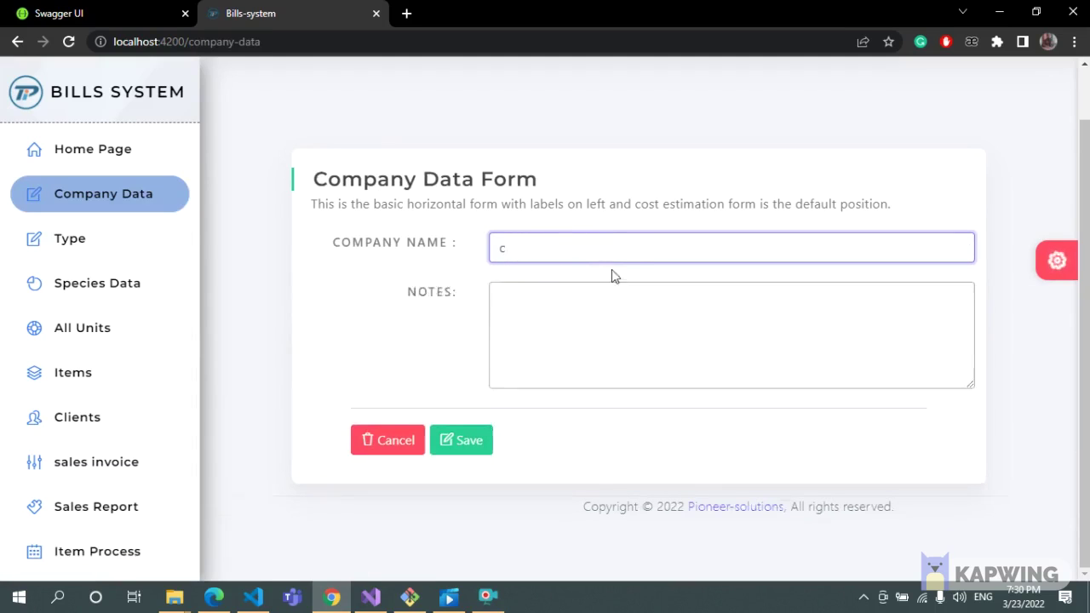
pyautogui.click(626, 322)
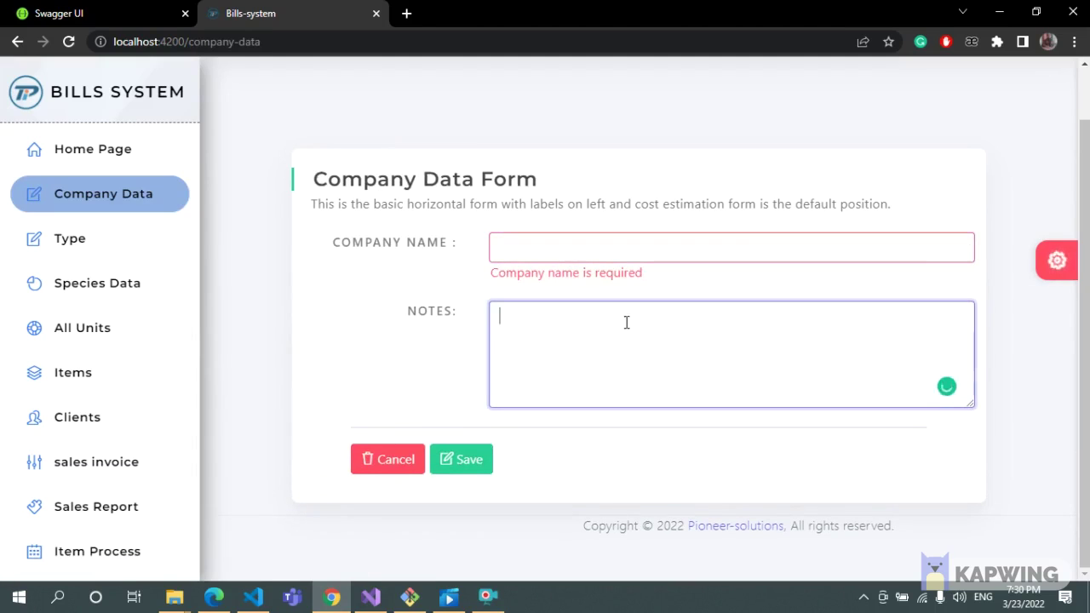
pyautogui.click(68, 41)
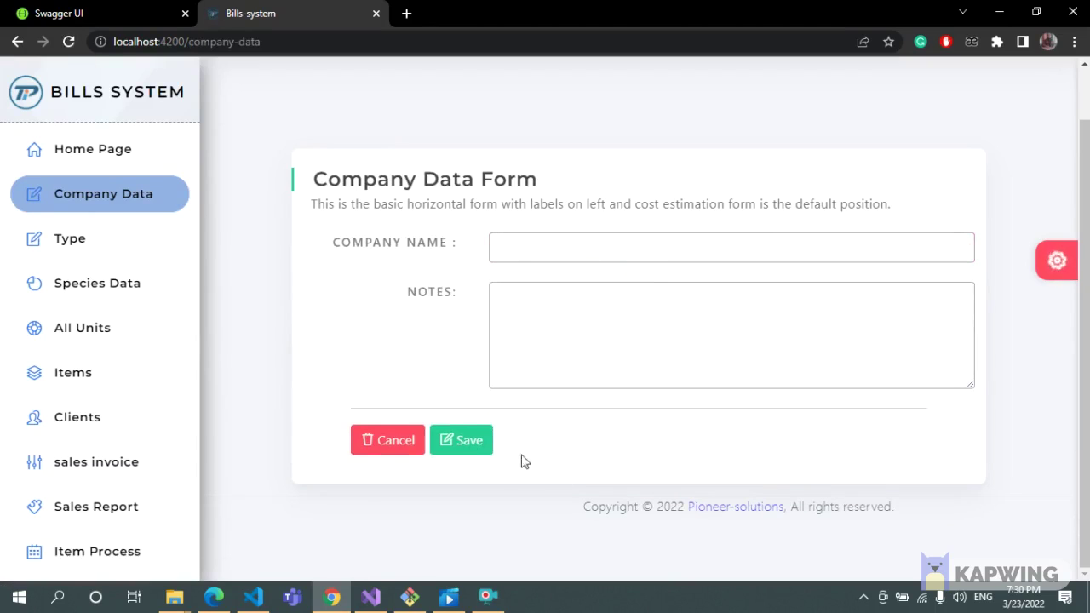
pyautogui.click(467, 448)
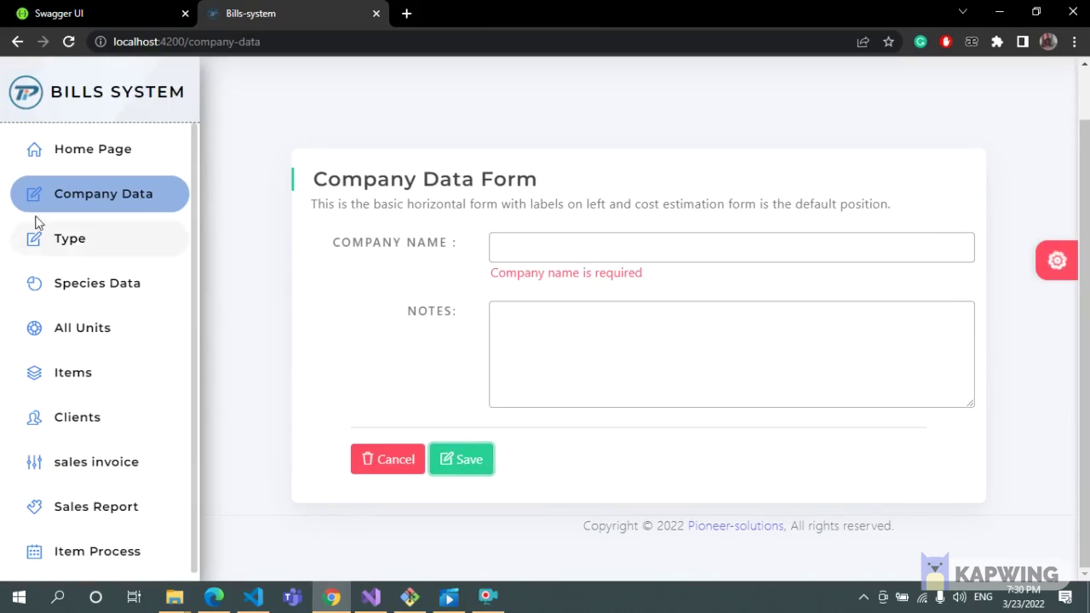
# Test the Type form with an empty name, then with the duplicate name type1.
pyautogui.click(95, 243)
pyautogui.click(473, 316)
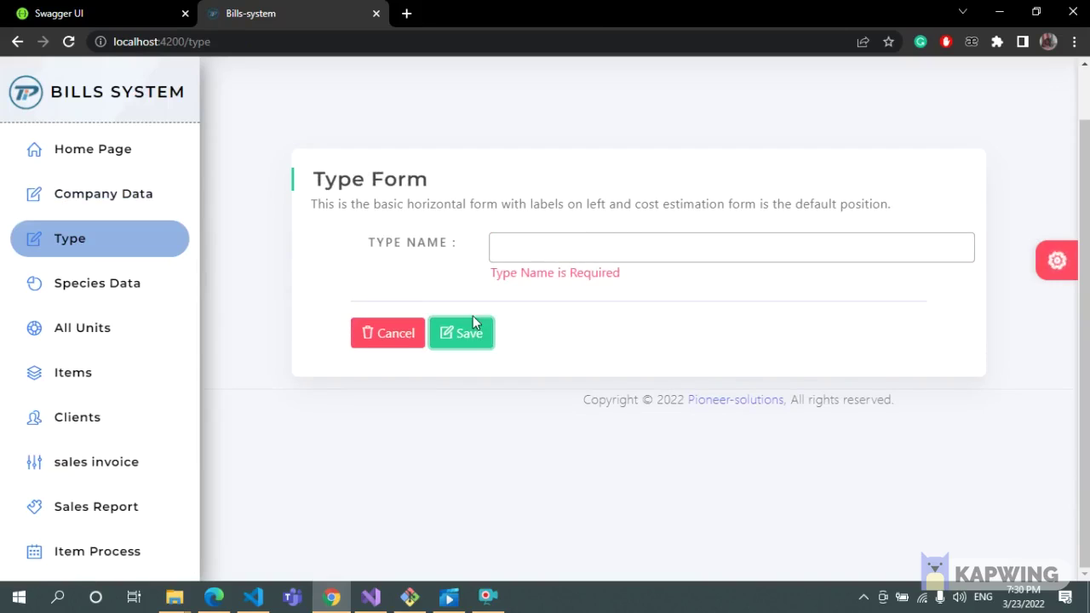
pyautogui.click(582, 243)
pyautogui.write('typ')
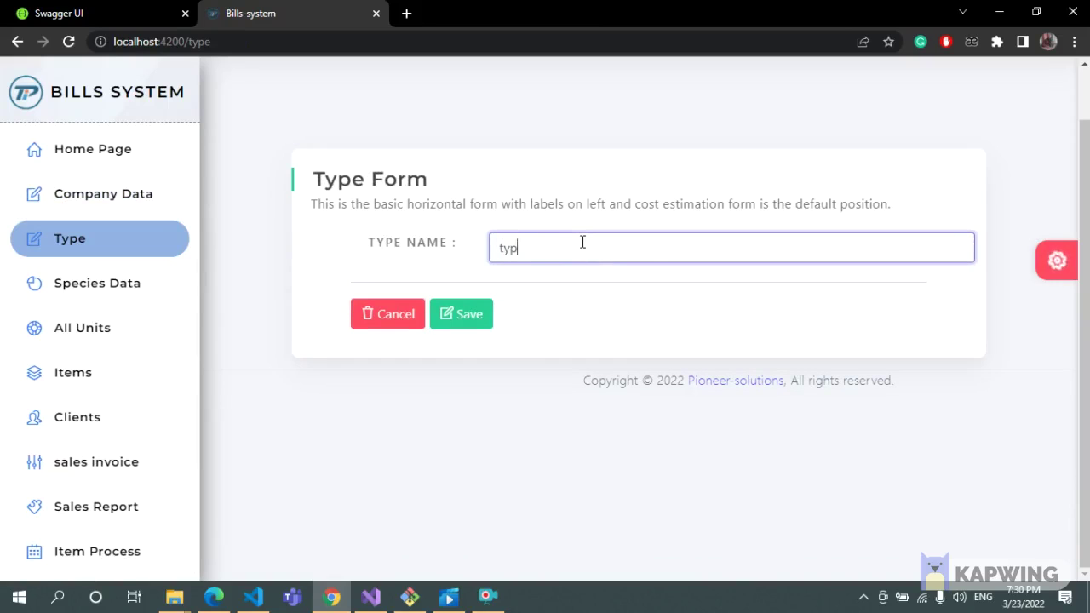
pyautogui.write('e1')
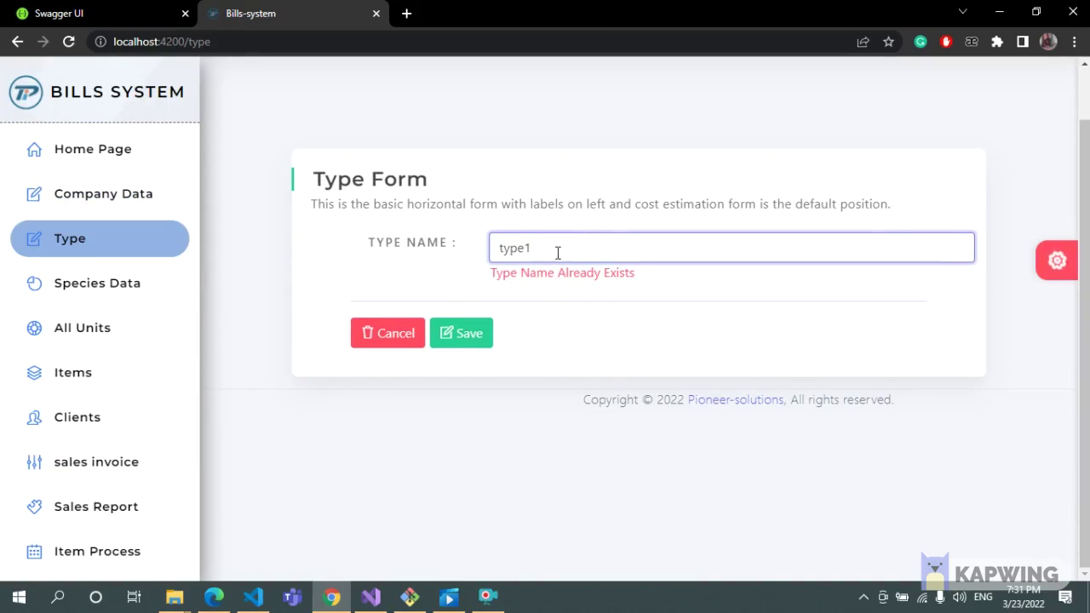
pyautogui.click(17, 286)
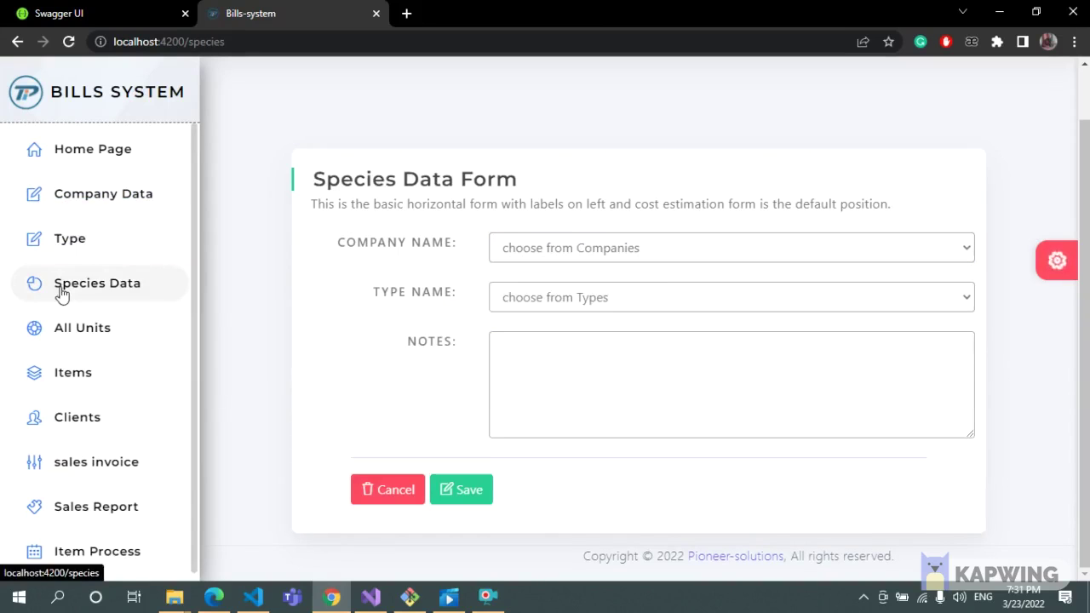
# Choose company c1 and type t1 for a species record.
pyautogui.click(684, 252)
pyautogui.click(684, 294)
pyautogui.click(638, 302)
pyautogui.click(615, 344)
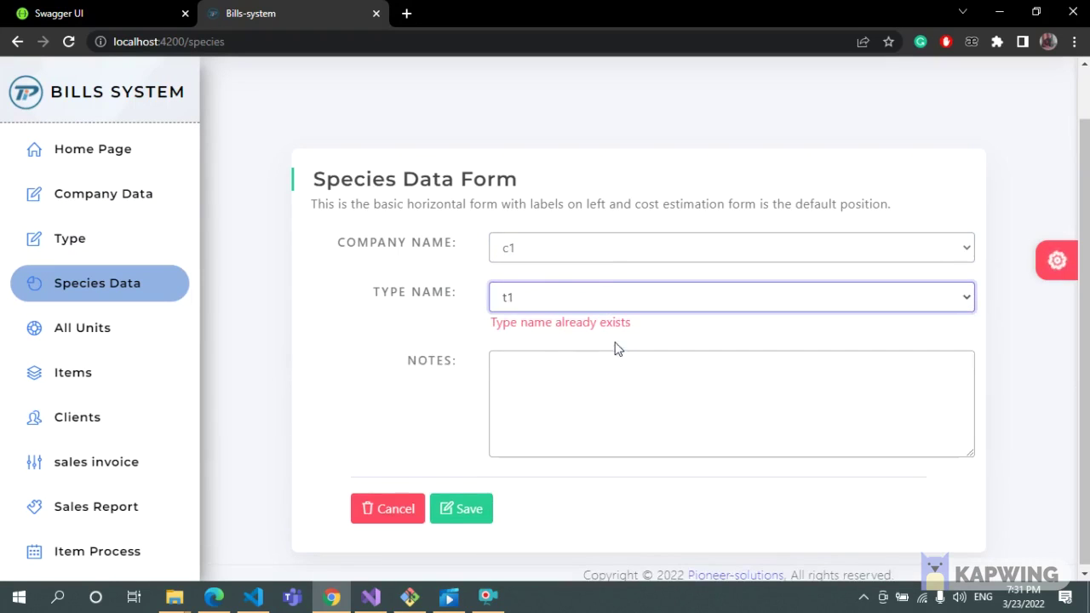
pyautogui.click(578, 389)
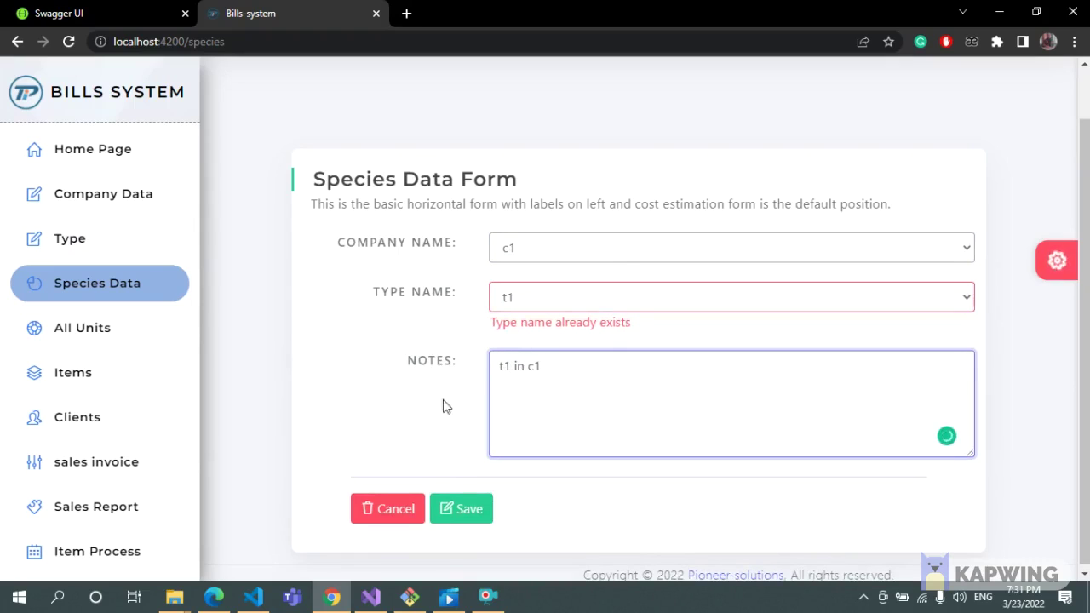
pyautogui.click(601, 305)
pyautogui.click(665, 250)
# Switch the company to c09 with type t1, clear the notes, and save the record.
pyautogui.click(664, 251)
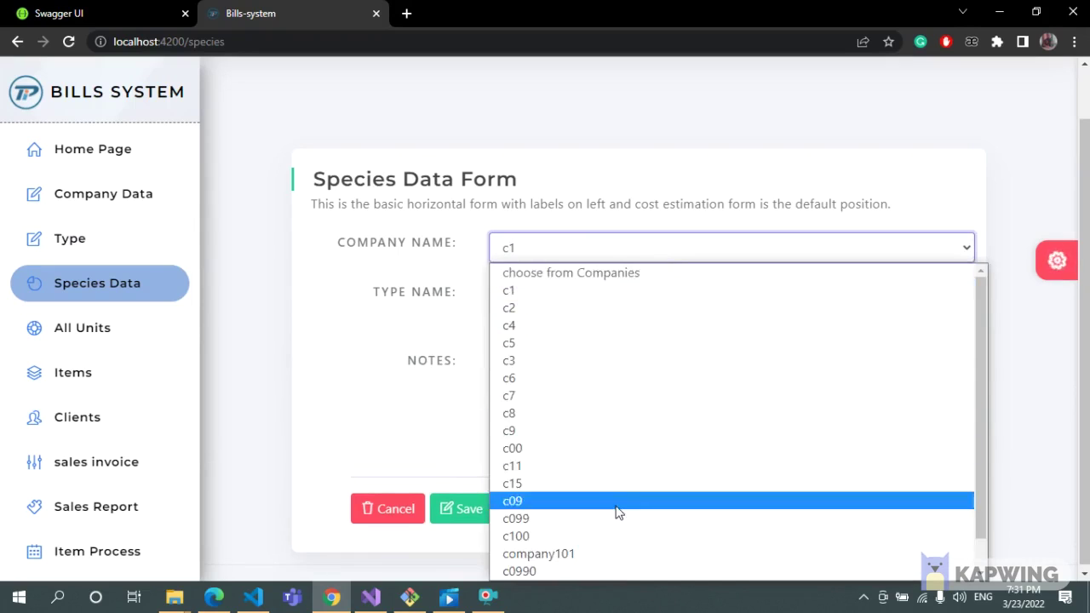
pyautogui.click(616, 514)
pyautogui.click(625, 300)
pyautogui.click(587, 358)
pyautogui.click(579, 298)
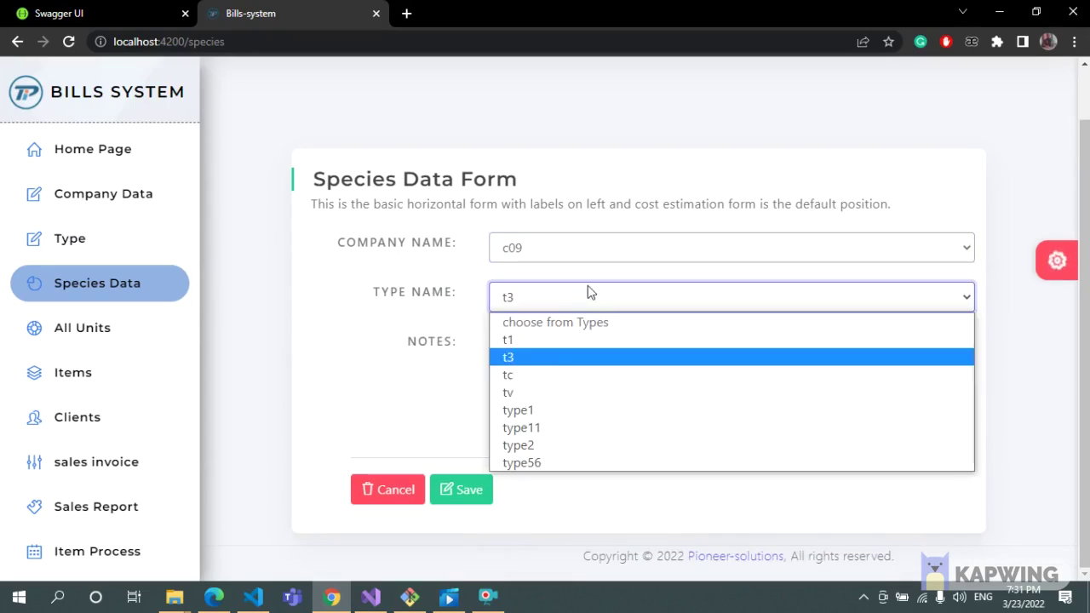
pyautogui.click(562, 334)
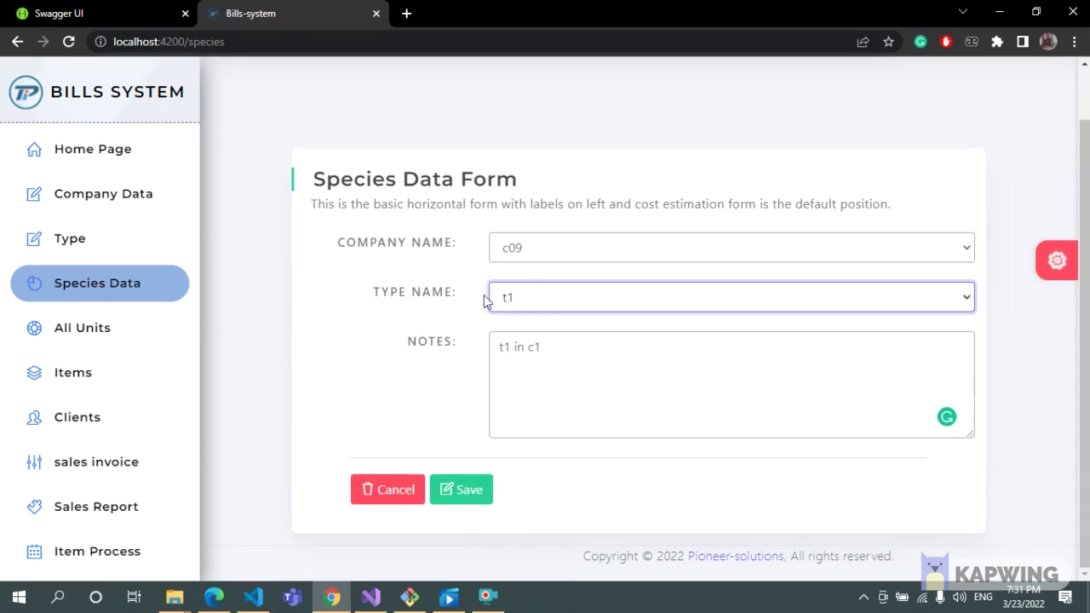
pyautogui.moveTo(545, 358); pyautogui.dragTo(499, 343)
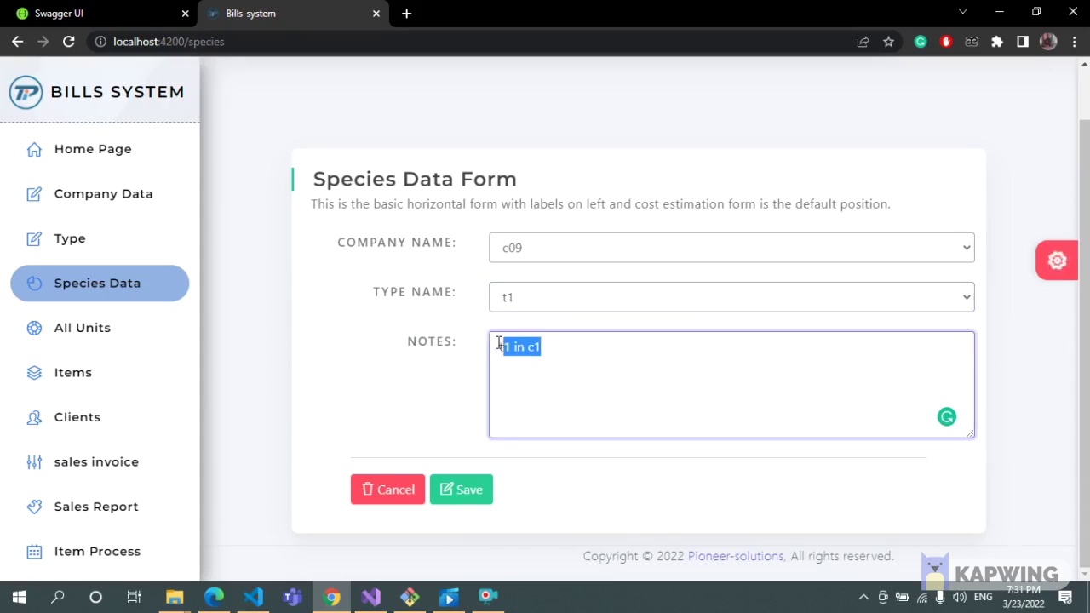
pyautogui.press('BackSpace')
pyautogui.click(465, 496)
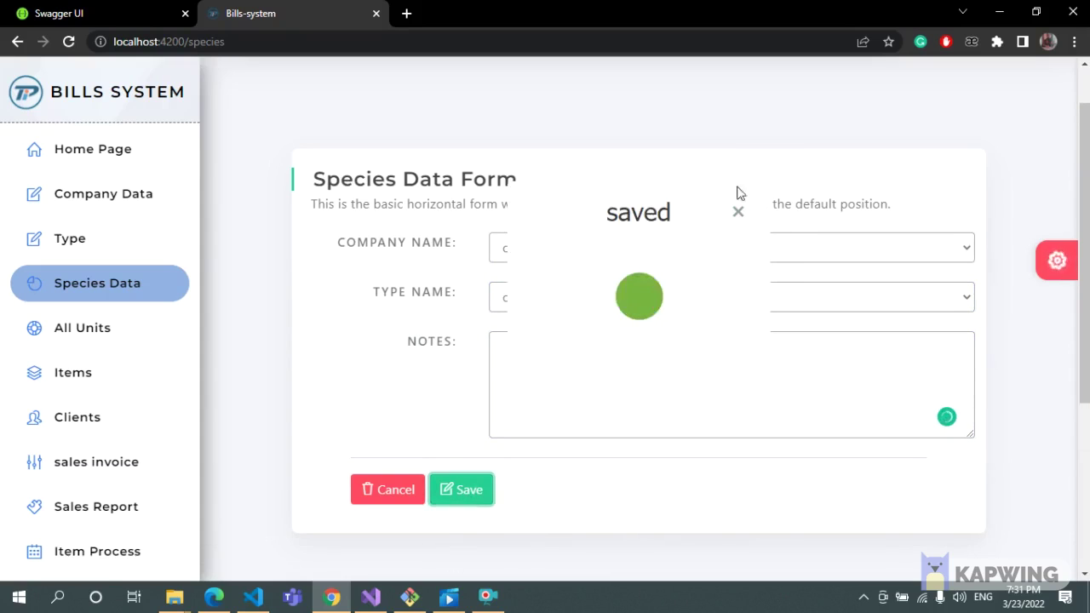
pyautogui.click(738, 213)
# Save an empty Units form to see its validation error, then enter the unit name u1.
pyautogui.click(100, 332)
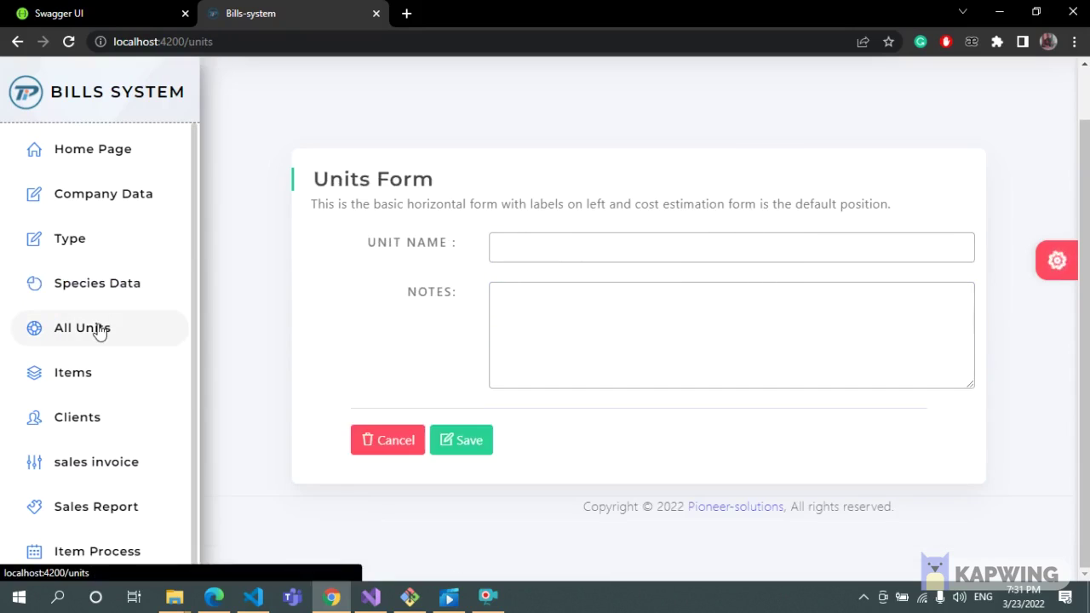
pyautogui.click(464, 440)
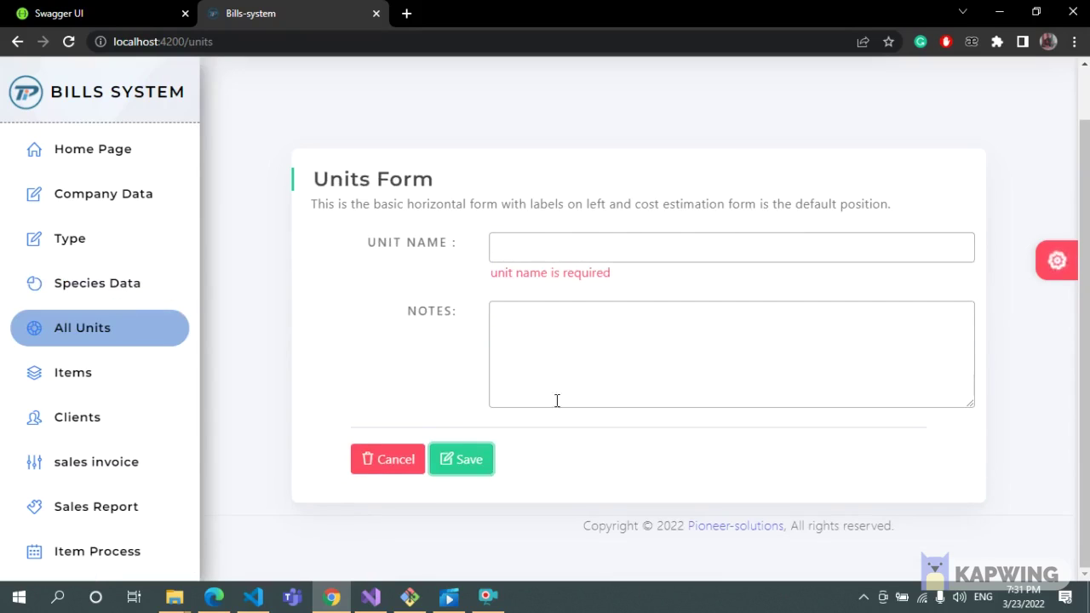
pyautogui.click(566, 241)
pyautogui.write('u')
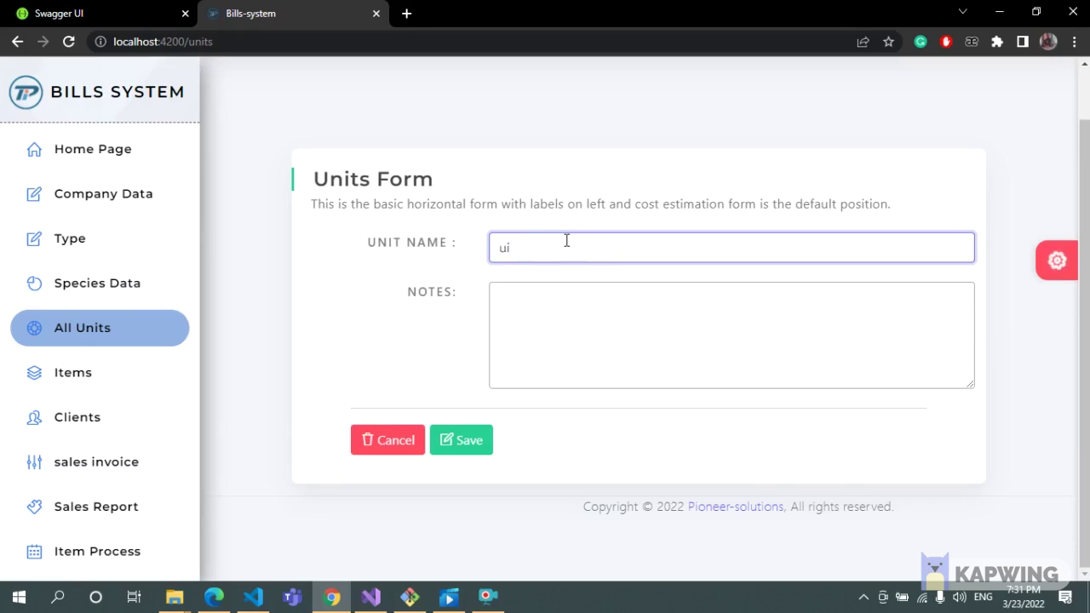
pyautogui.write('1')
# Try saving an empty Items form to show its required-field errors.
pyautogui.click(95, 372)
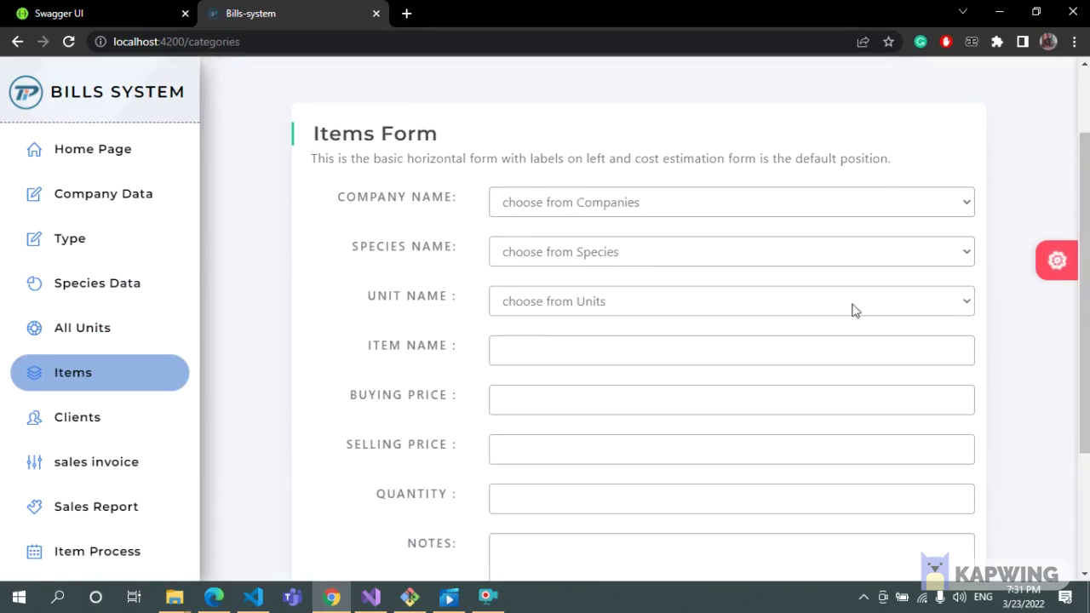
pyautogui.scroll(-3, 852, 309)
pyautogui.click(460, 506)
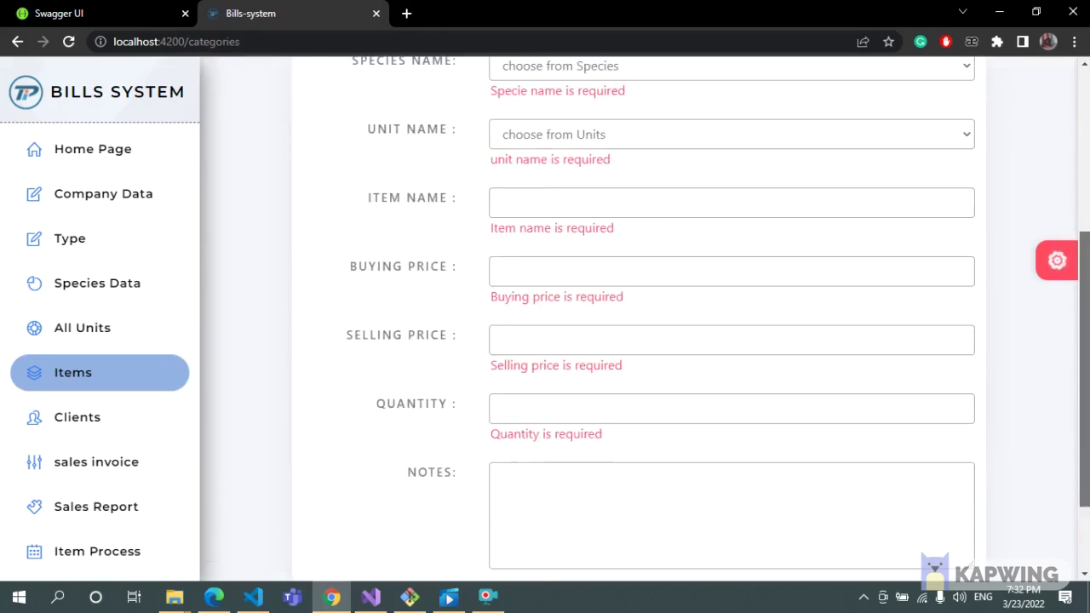
pyautogui.scroll(2, 649, 312)
# Fill the item with company c1, species t3, unit u1 and name item1.
pyautogui.click(540, 144)
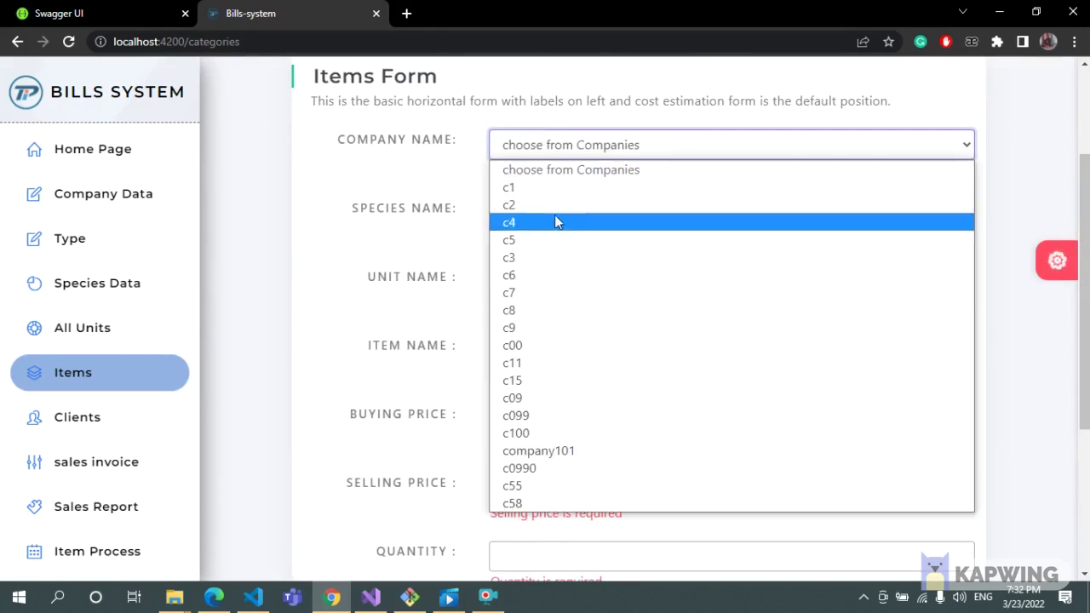
pyautogui.click(558, 187)
pyautogui.click(556, 198)
pyautogui.click(508, 237)
pyautogui.click(551, 258)
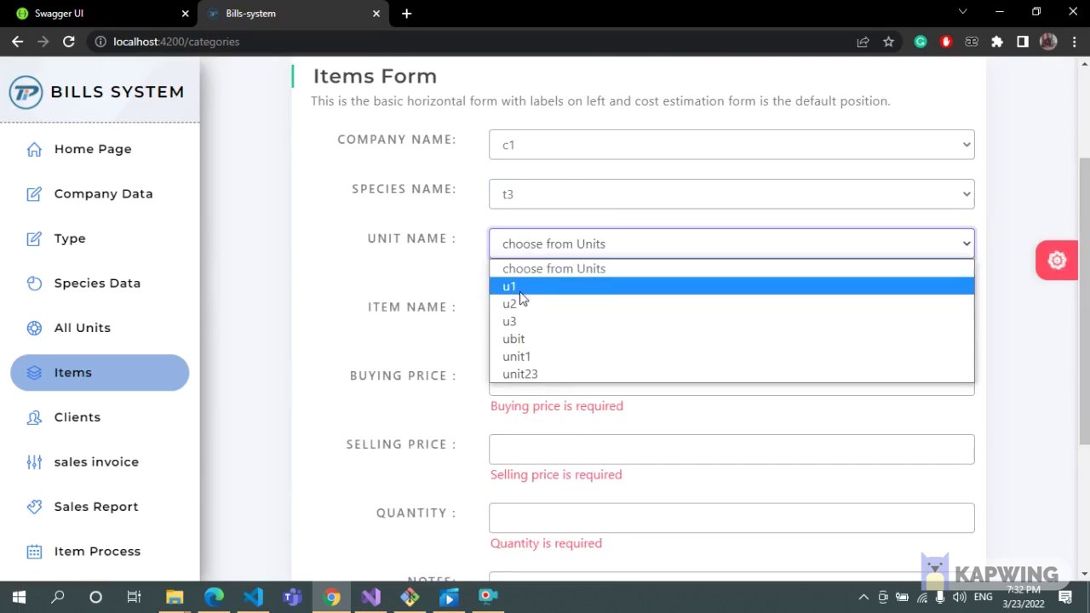
pyautogui.click(512, 285)
pyautogui.click(511, 298)
pyautogui.write('it')
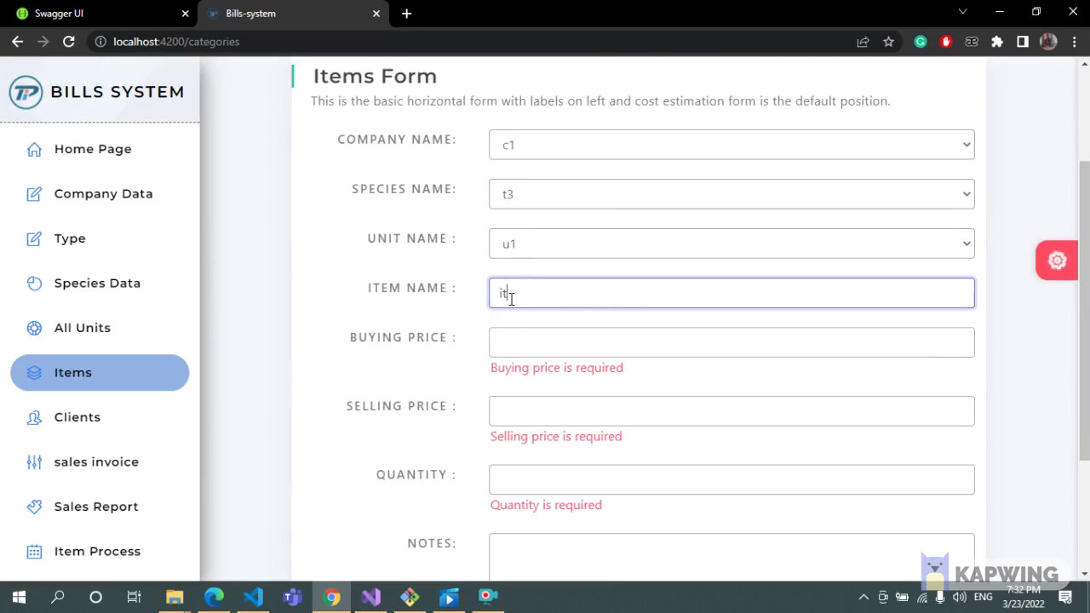
pyautogui.write('em1')
# Test a buying price of -10 to trigger its error, then clear it.
pyautogui.click(518, 358)
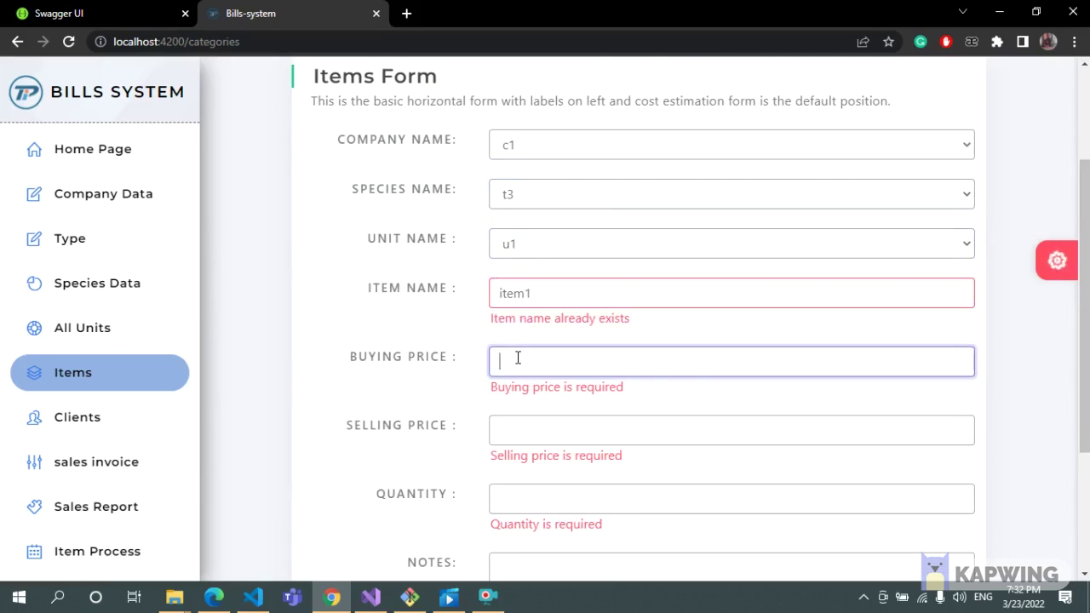
pyautogui.write('-0')
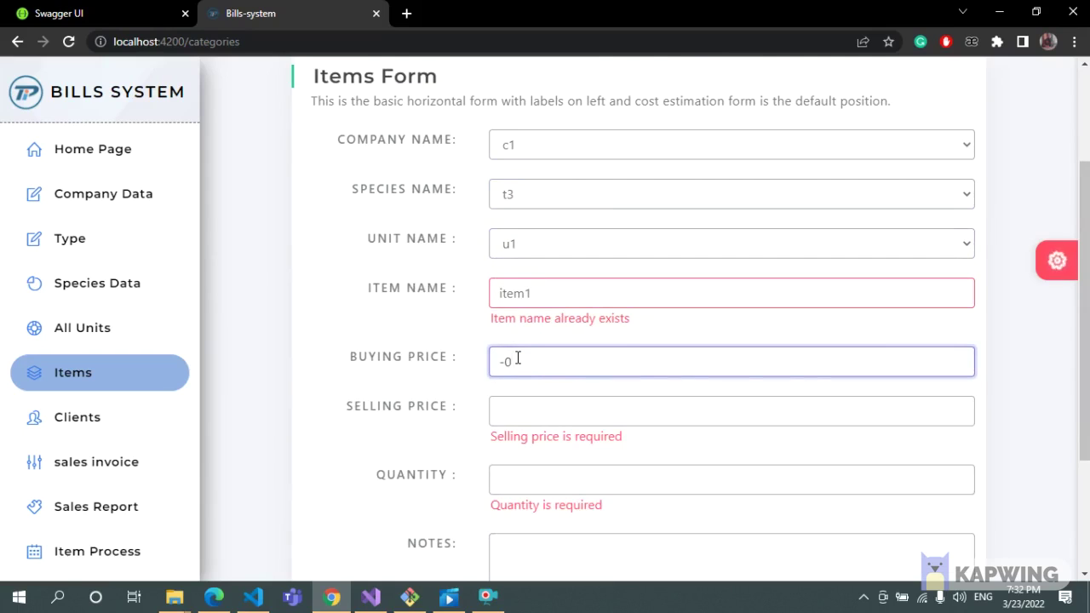
pyautogui.press('BackSpace')
pyautogui.write('1')
pyautogui.click(543, 400)
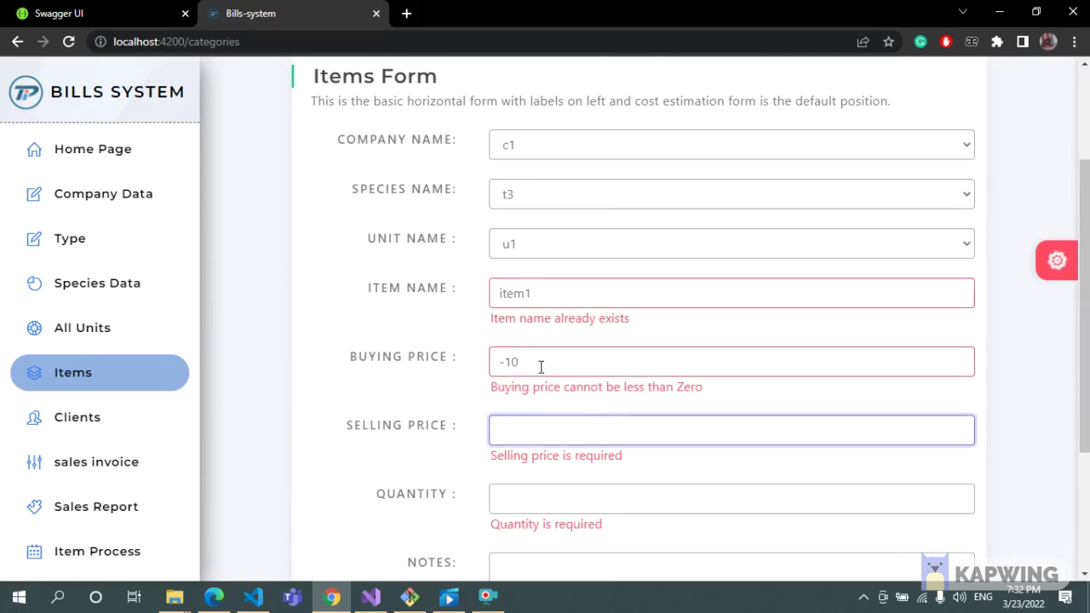
pyautogui.tripleClick(540, 366)
pyautogui.press('BackSpace')
pyautogui.click(620, 436)
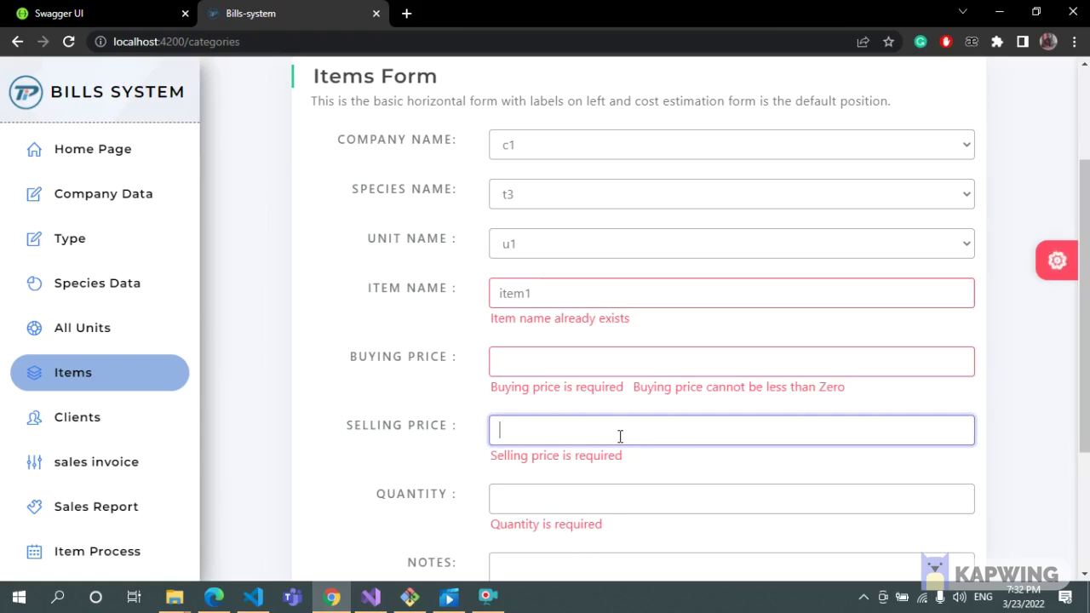
# Set buying price 200 and selling price 300, and test then clear a quantity of 0.
pyautogui.click(554, 357)
pyautogui.write('200')
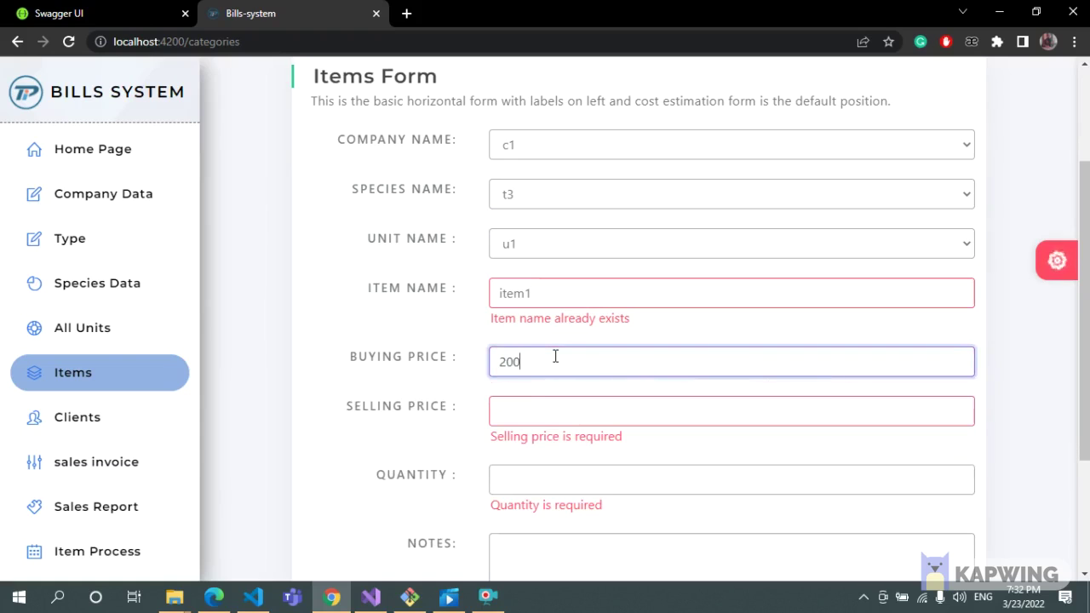
pyautogui.click(516, 412)
pyautogui.write('30')
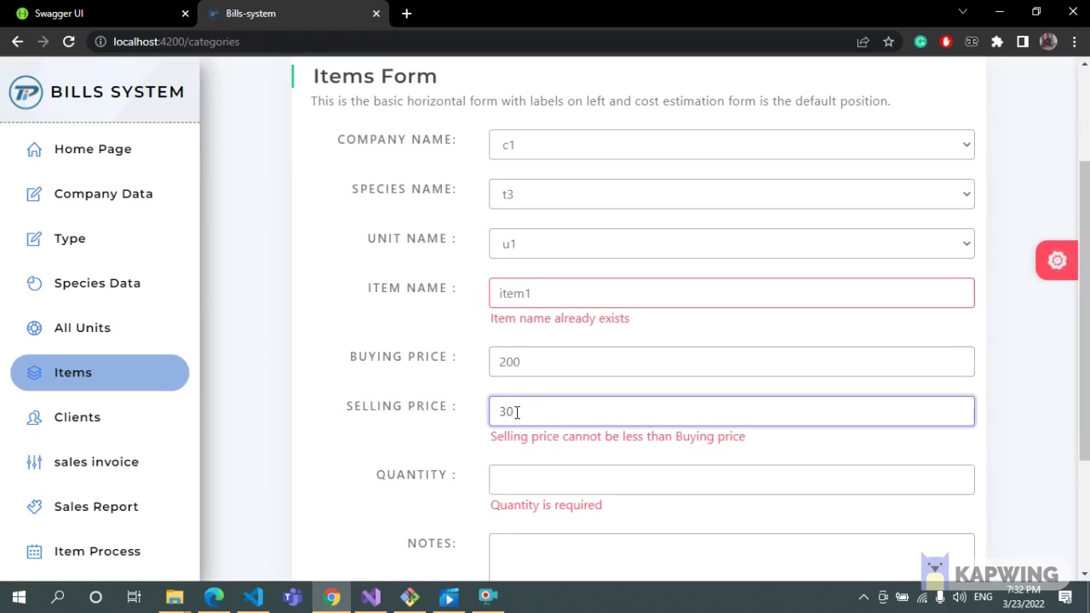
pyautogui.write('0')
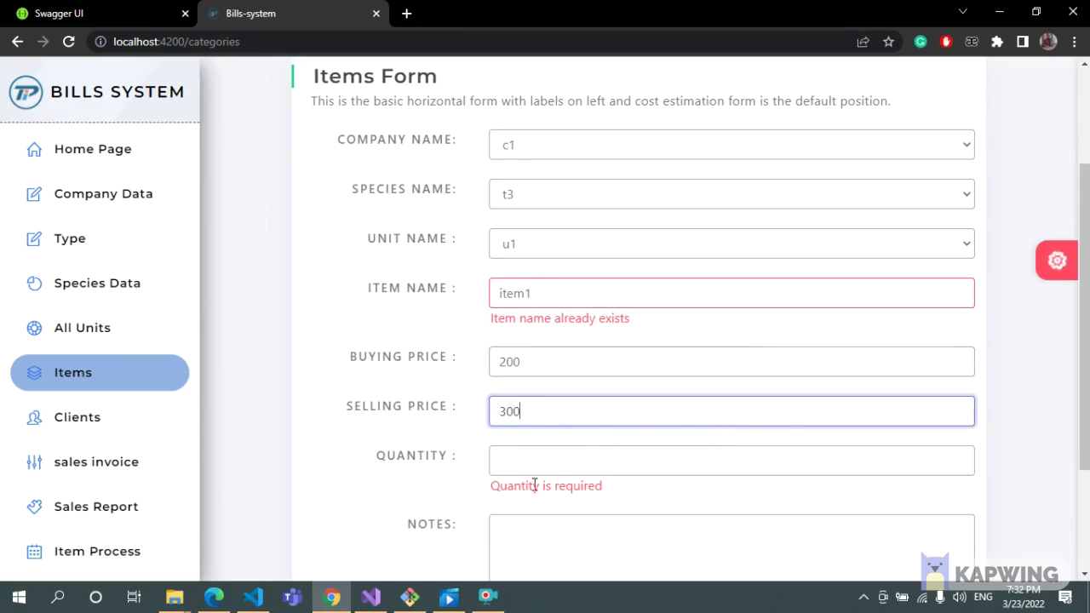
pyautogui.click(557, 462)
pyautogui.write('0')
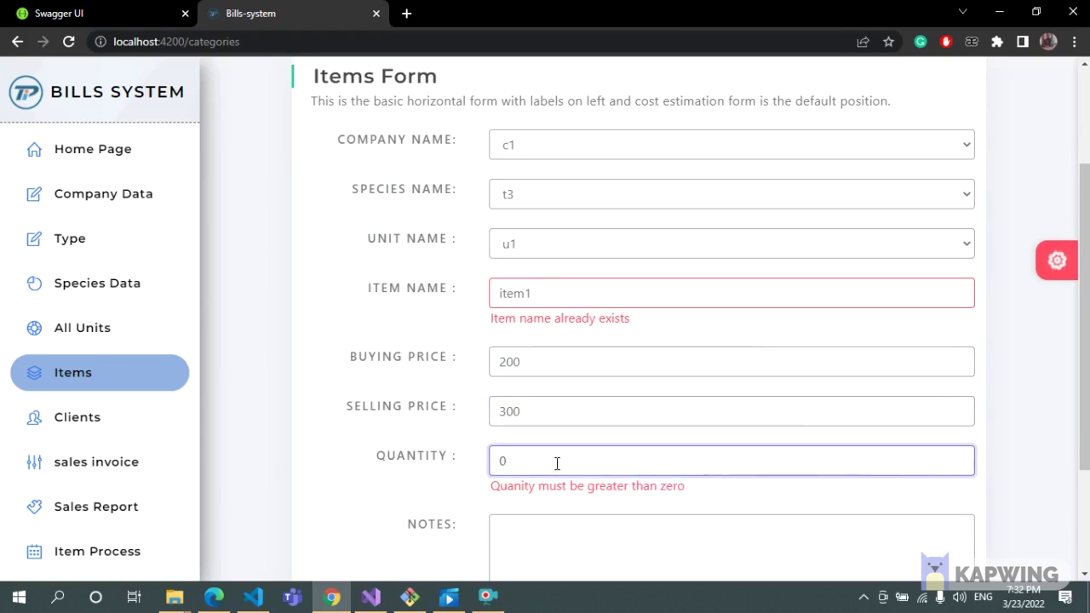
pyautogui.press('BackSpace')
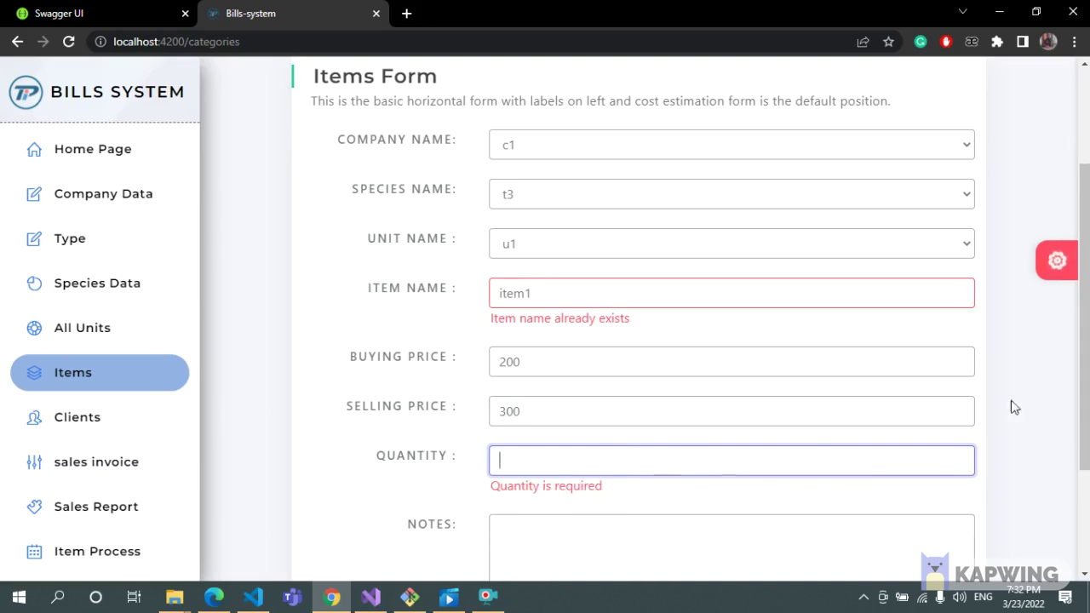
pyautogui.scroll(-2, 671, 334)
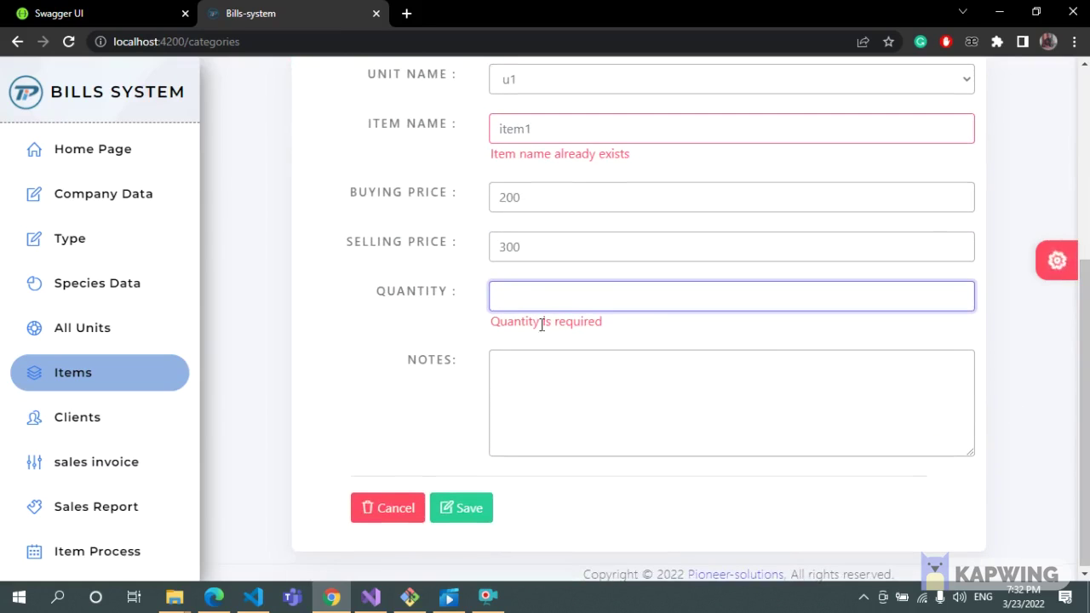
pyautogui.click(125, 426)
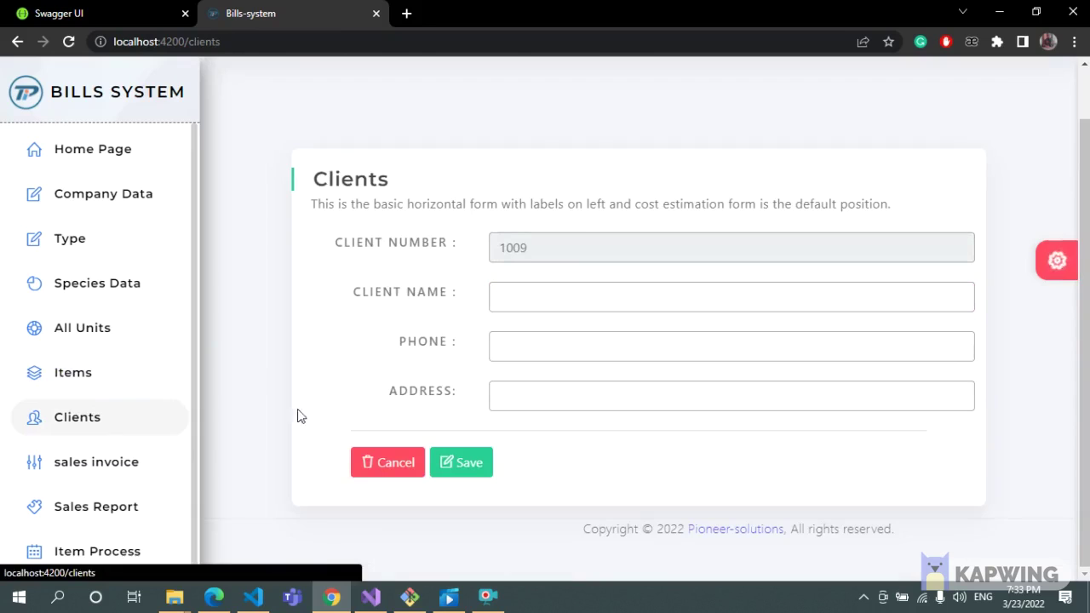
# Save a client named t1 with 2-digit phone 12 and no address to show validation errors.
pyautogui.click(606, 294)
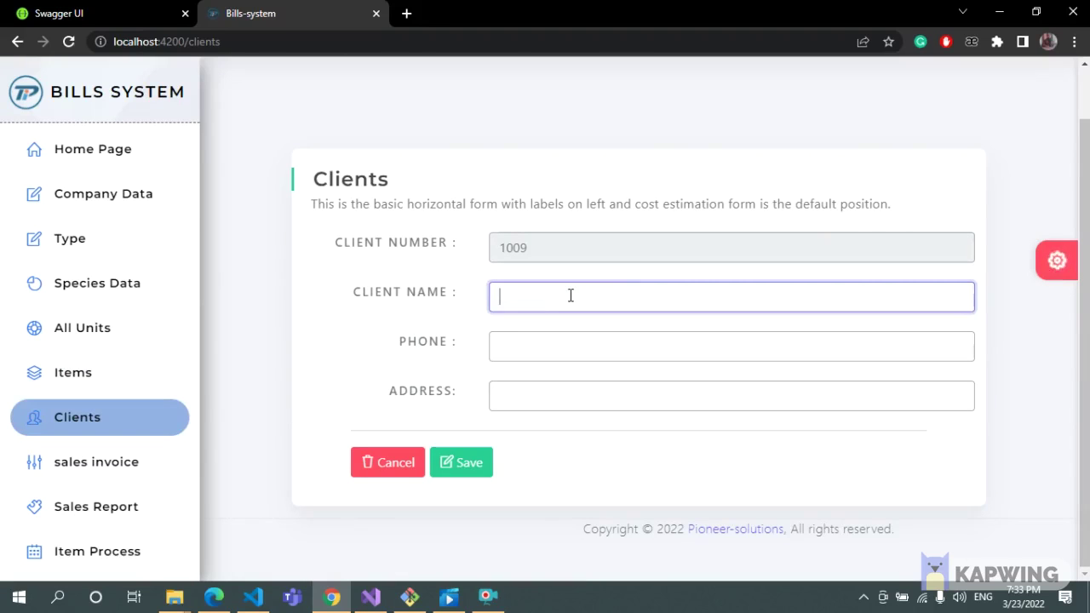
pyautogui.write('t1')
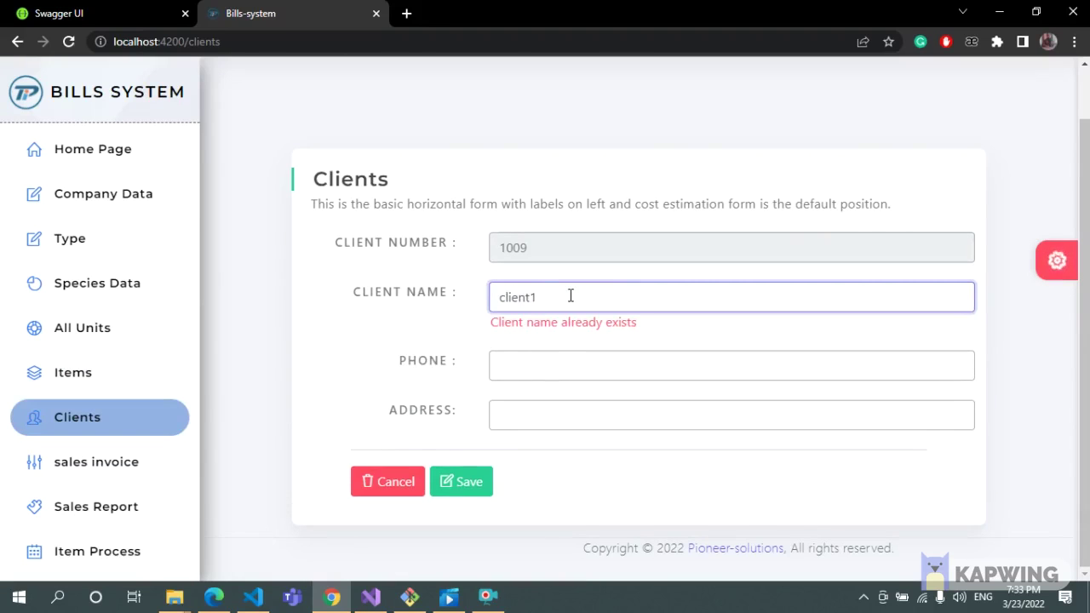
pyautogui.click(557, 366)
pyautogui.write('12')
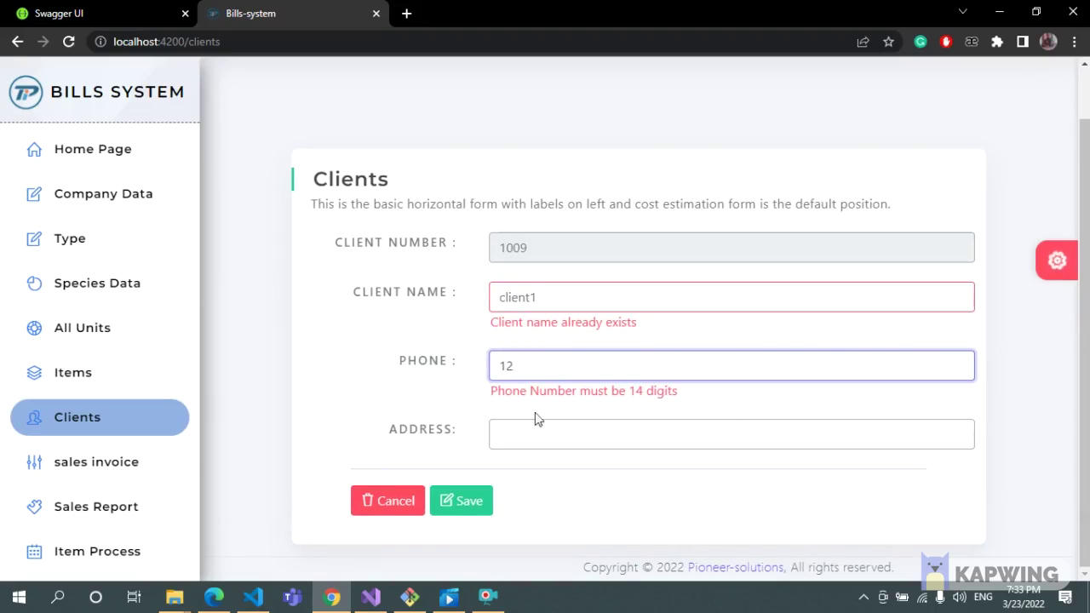
pyautogui.click(576, 439)
pyautogui.click(460, 496)
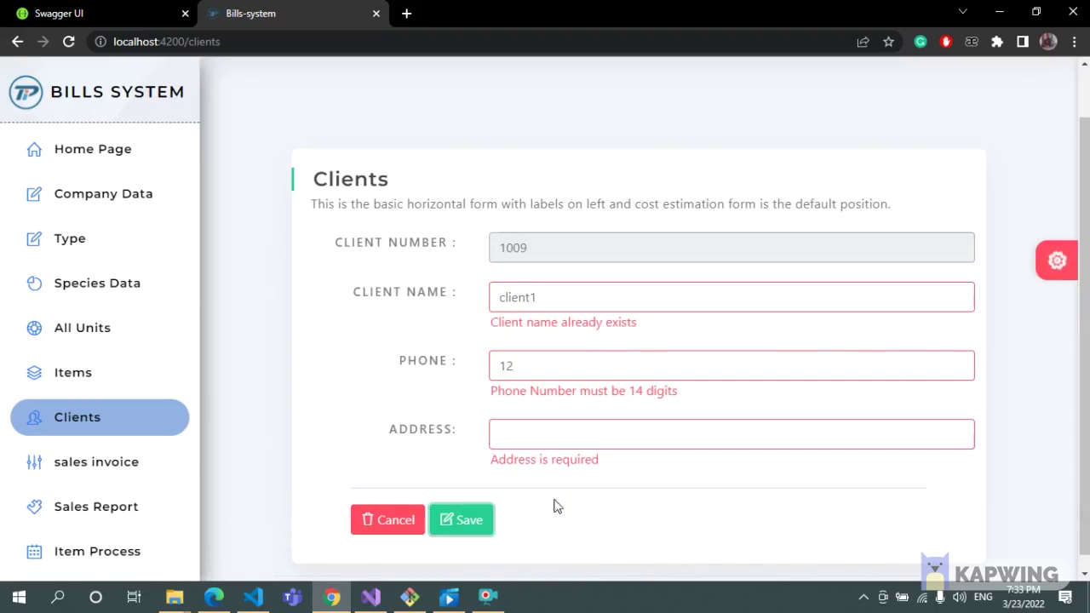
pyautogui.click(88, 460)
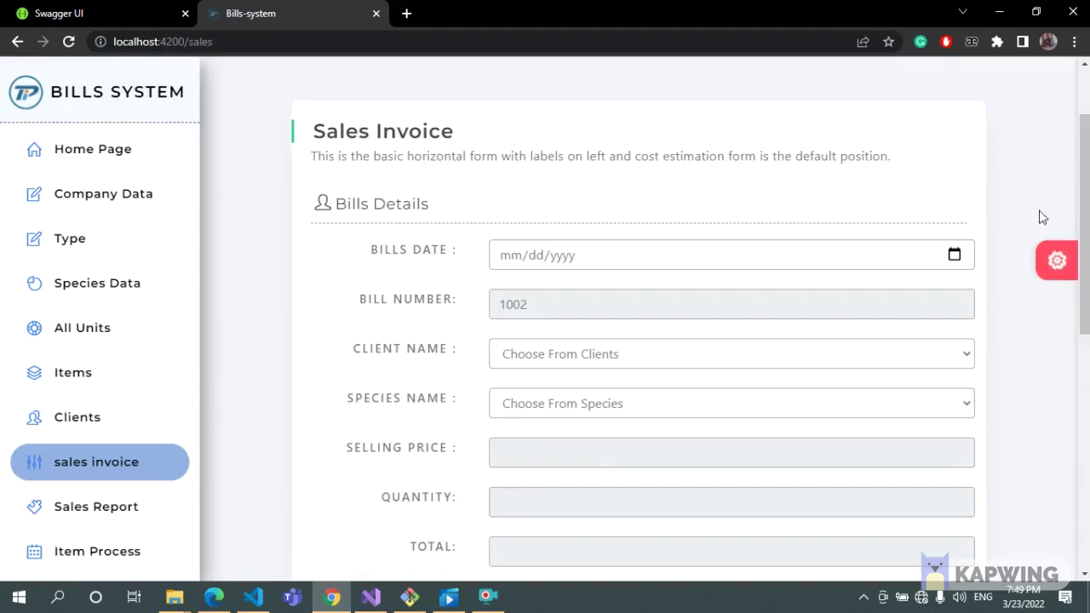
# Try adding an empty invoice line and saving an empty invoice to show required-field errors.
pyautogui.scroll(-2, 1039, 256)
pyautogui.click(375, 413)
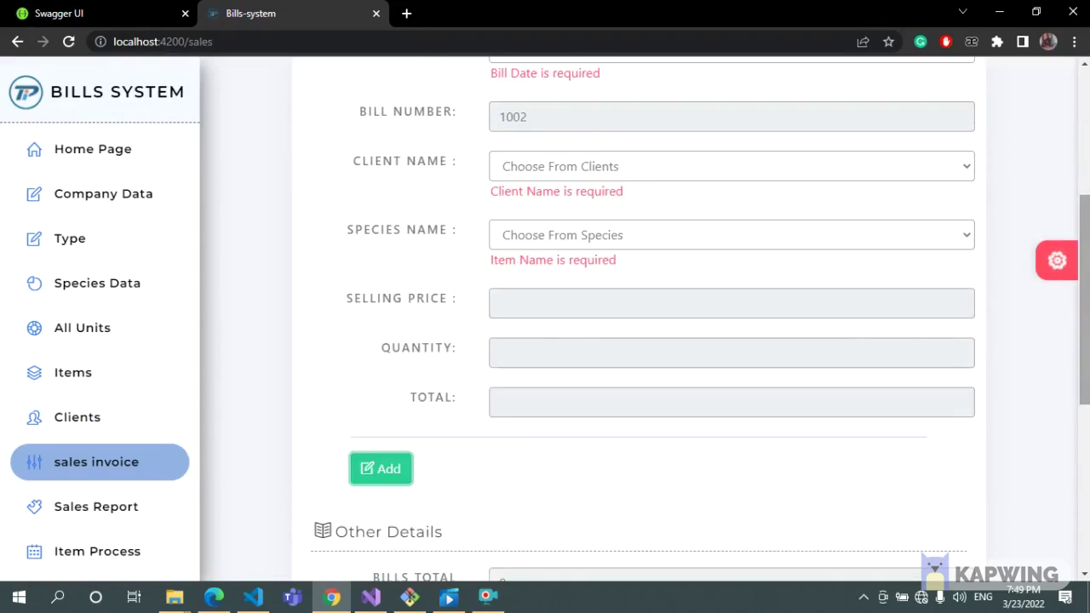
pyautogui.scroll(2, 375, 413)
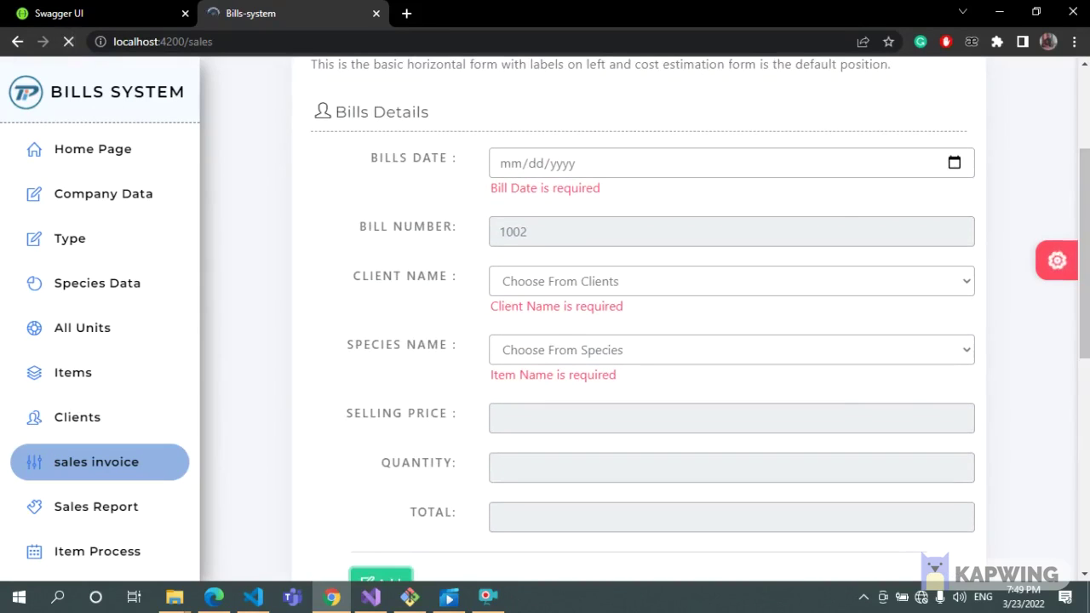
pyautogui.scroll(-5, 1024, 435)
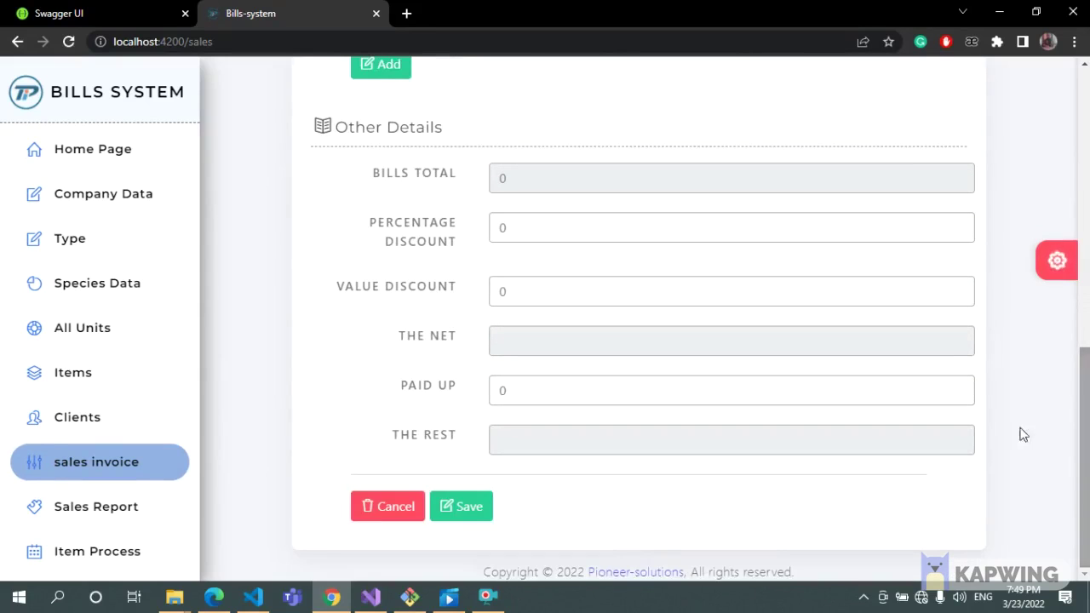
pyautogui.click(482, 511)
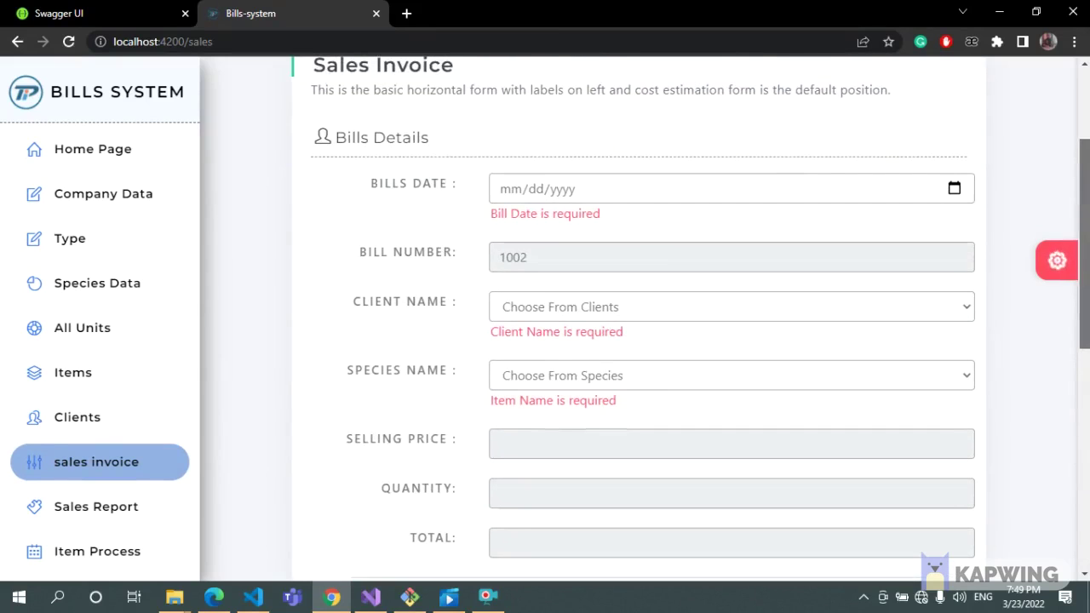
# Set the bill date to 03/10/2022, client to client1 and item to item2.
pyautogui.click(954, 188)
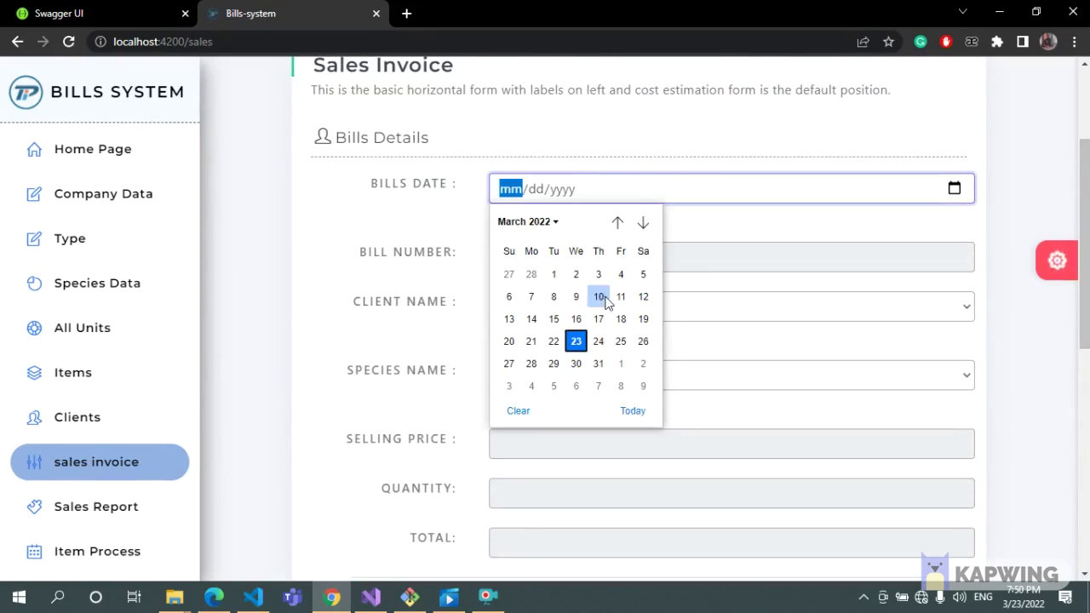
pyautogui.click(600, 298)
pyautogui.scroll(-1, 1005, 272)
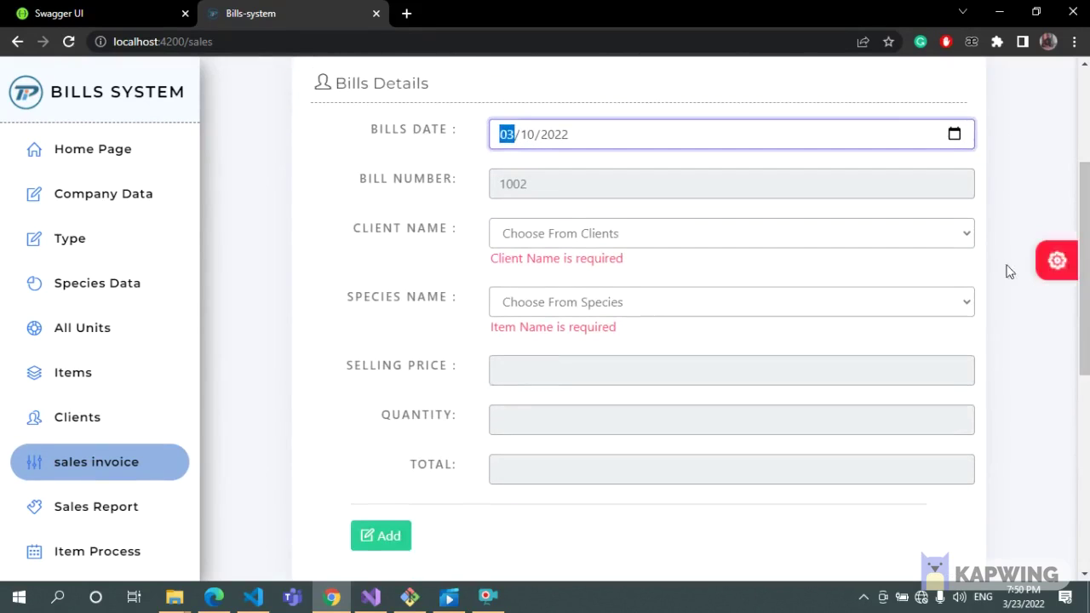
pyautogui.click(964, 238)
pyautogui.click(892, 276)
pyautogui.click(769, 294)
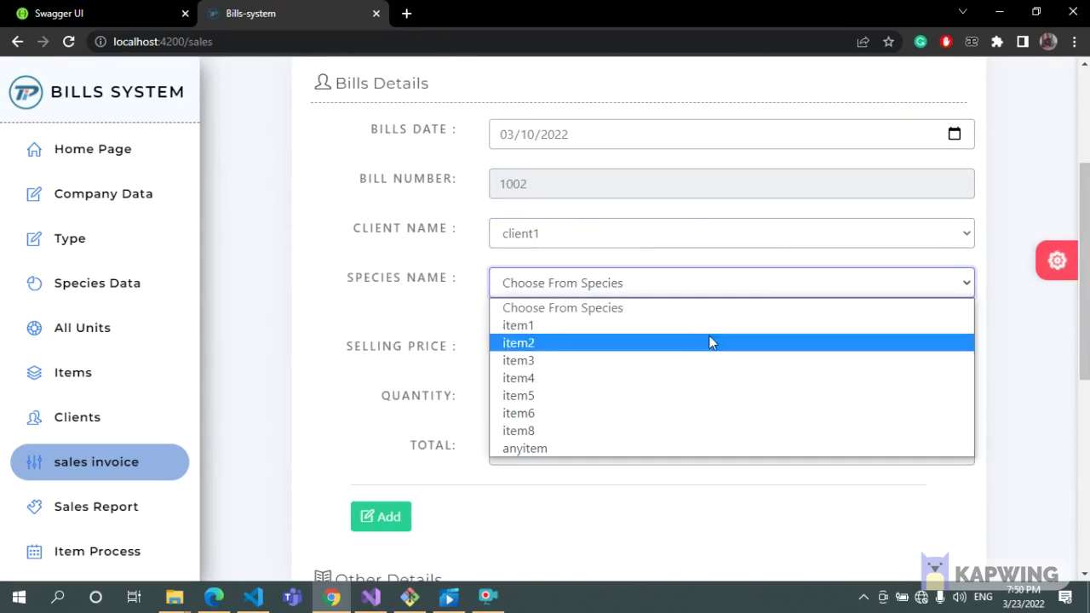
pyautogui.click(713, 342)
# Test quantities -9 and 0, then add the item2 line with quantity 9.
pyautogui.scroll(-1, 735, 310)
pyautogui.click(710, 317)
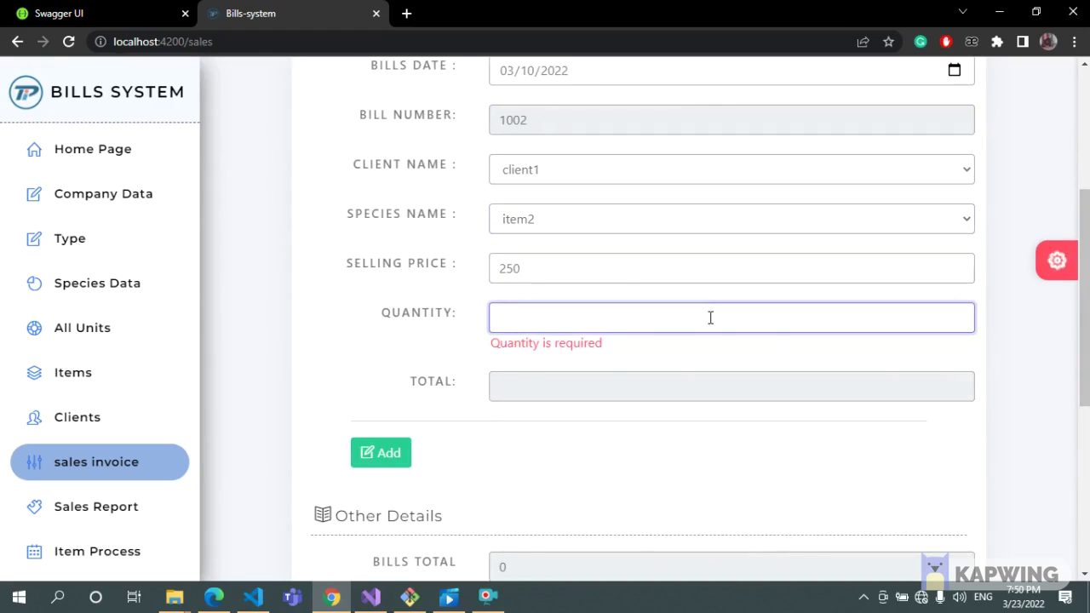
pyautogui.write('-9')
pyautogui.press('BackSpace')
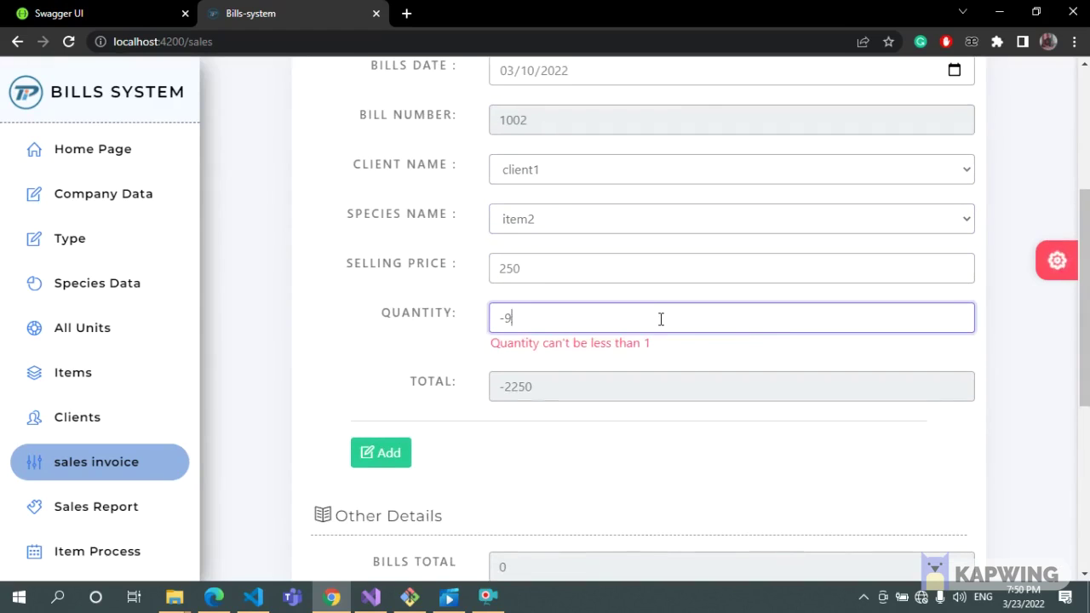
pyautogui.press('BackSpace')
pyautogui.write('0')
pyautogui.press('BackSpace')
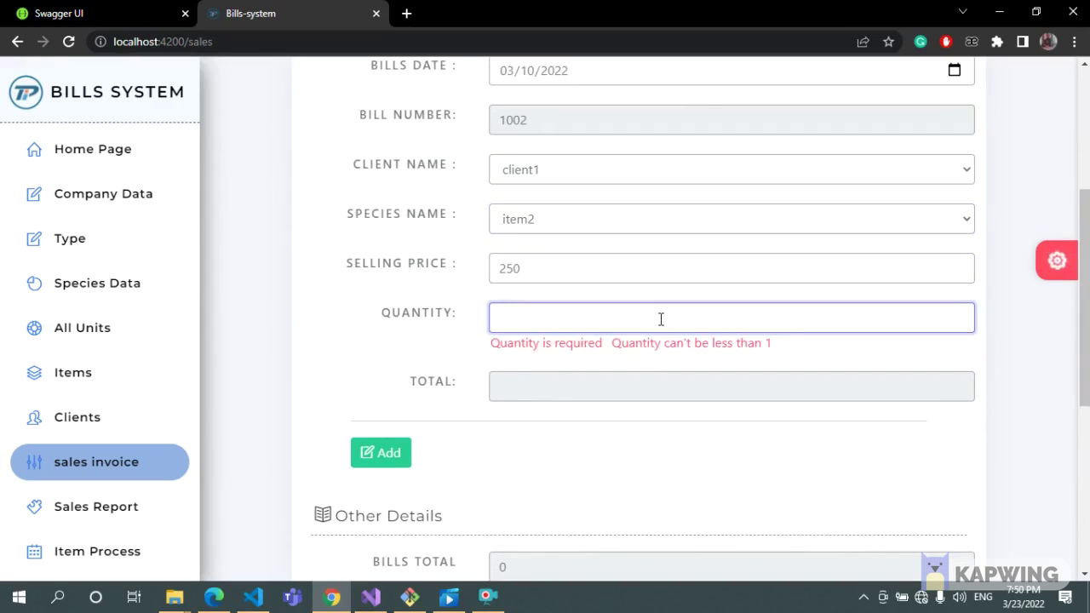
pyautogui.write('9')
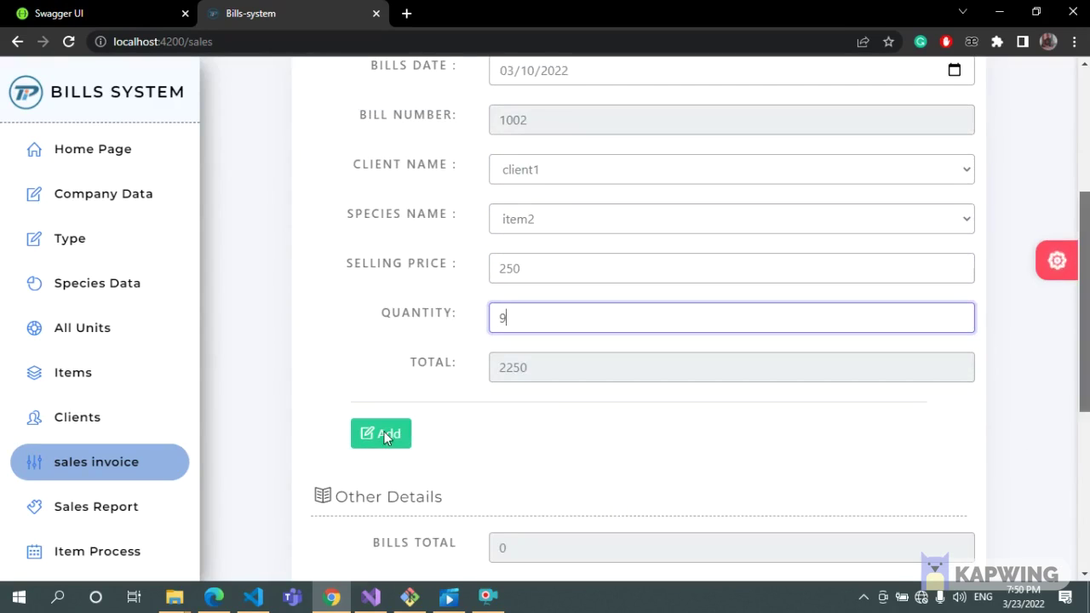
pyautogui.click(385, 436)
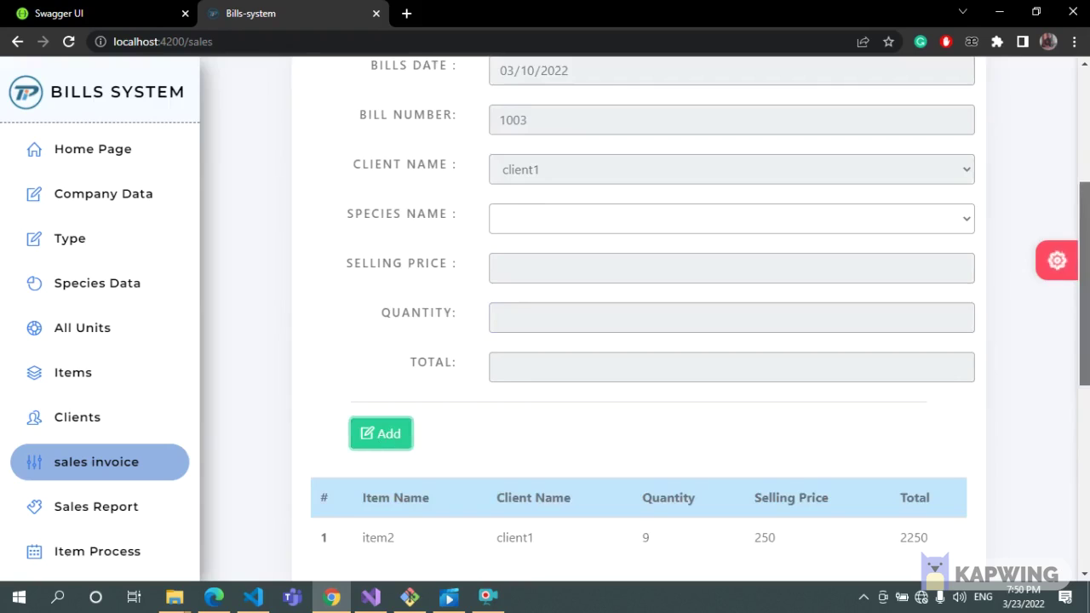
# Test a negative paid amount of -9 on the invoice and clear it.
pyautogui.scroll(-2, 647, 341)
pyautogui.scroll(-3, 647, 340)
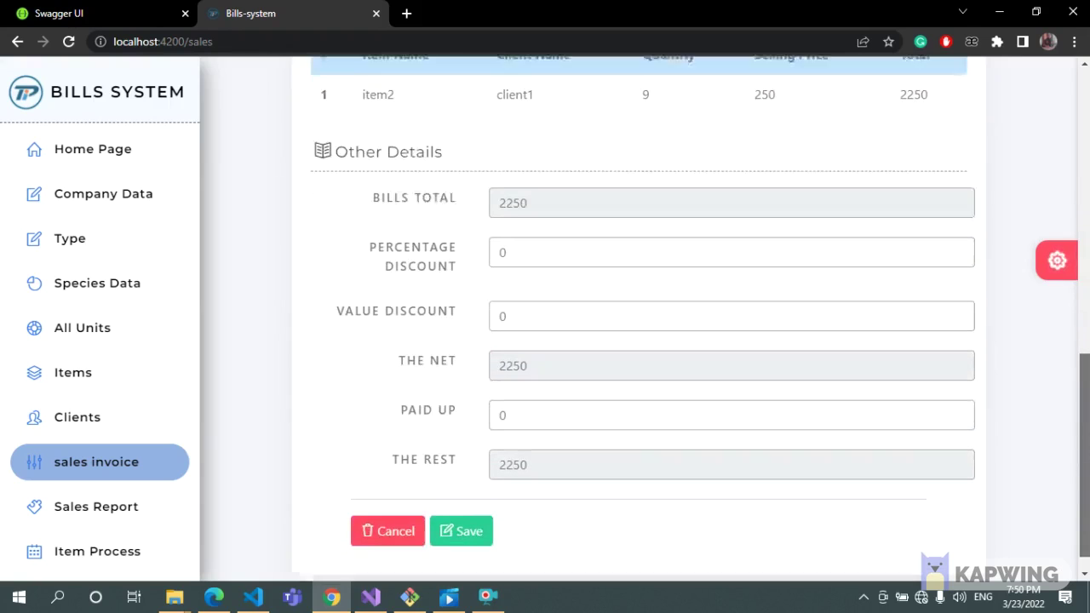
pyautogui.click(488, 597)
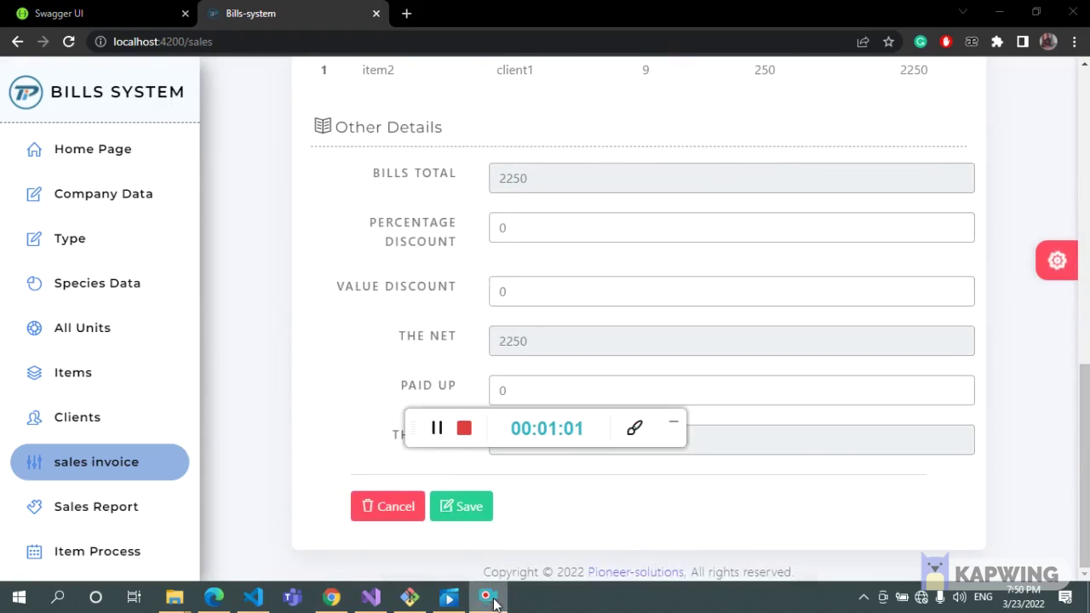
pyautogui.click(675, 424)
pyautogui.click(588, 399)
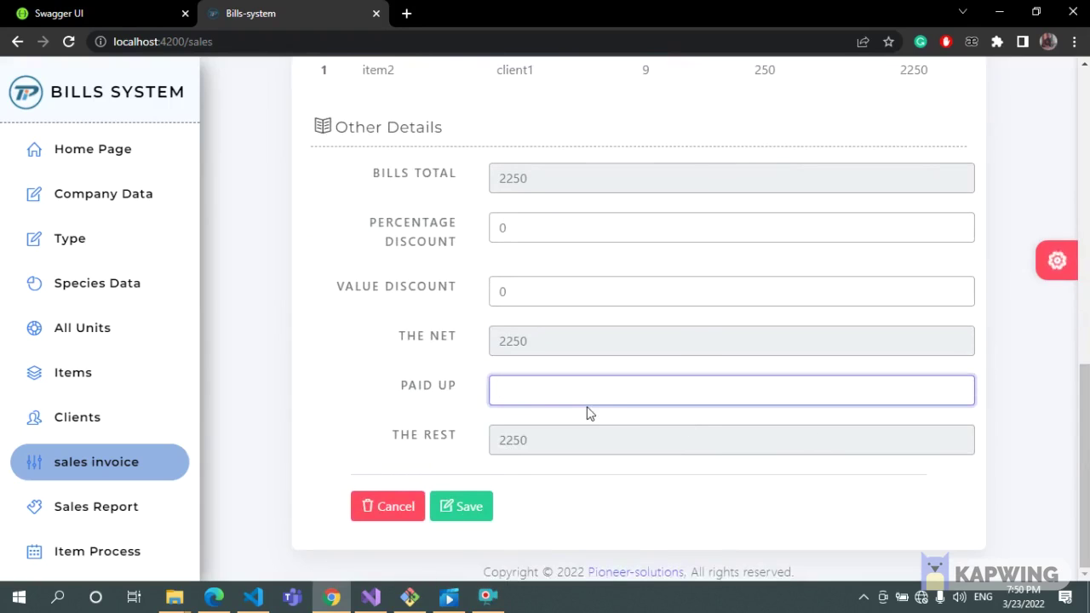
pyautogui.write('-9')
pyautogui.press('BackSpace')
# Test a 200 percentage discount and a 9000 value discount, then set value discount 80.
pyautogui.click(548, 226)
pyautogui.press('BackSpace')
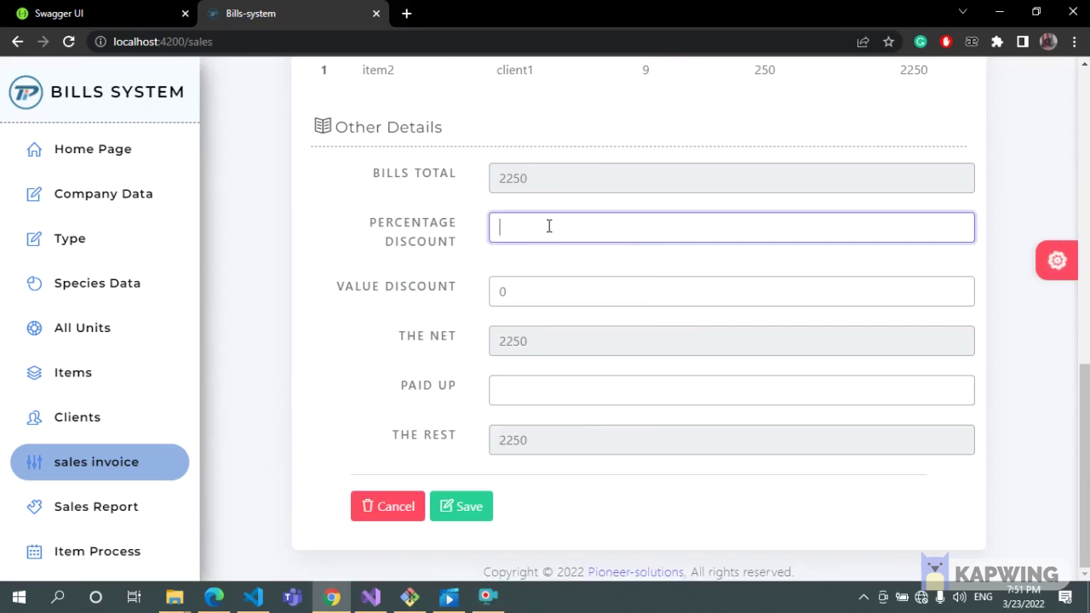
pyautogui.write('200')
pyautogui.press('BackSpace')
pyautogui.press('BackSpace')
pyautogui.press('BackSpace')
pyautogui.click(528, 287)
pyautogui.press('BackSpace')
pyautogui.write('9000')
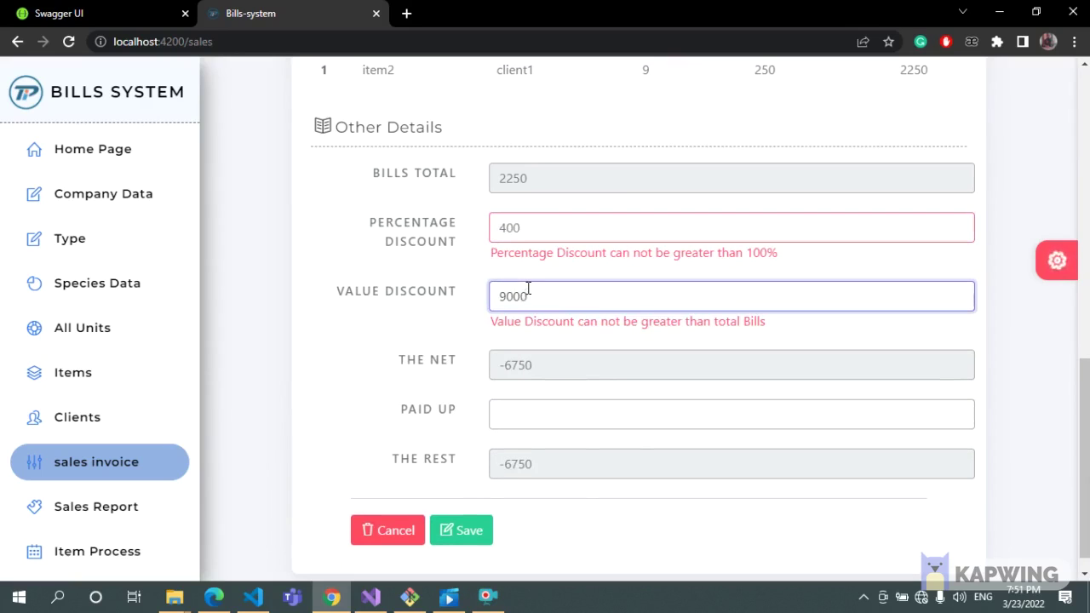
pyautogui.press('BackSpace')
pyautogui.press('BackSpace')
pyautogui.press('BackSpace')
pyautogui.press('BackSpace')
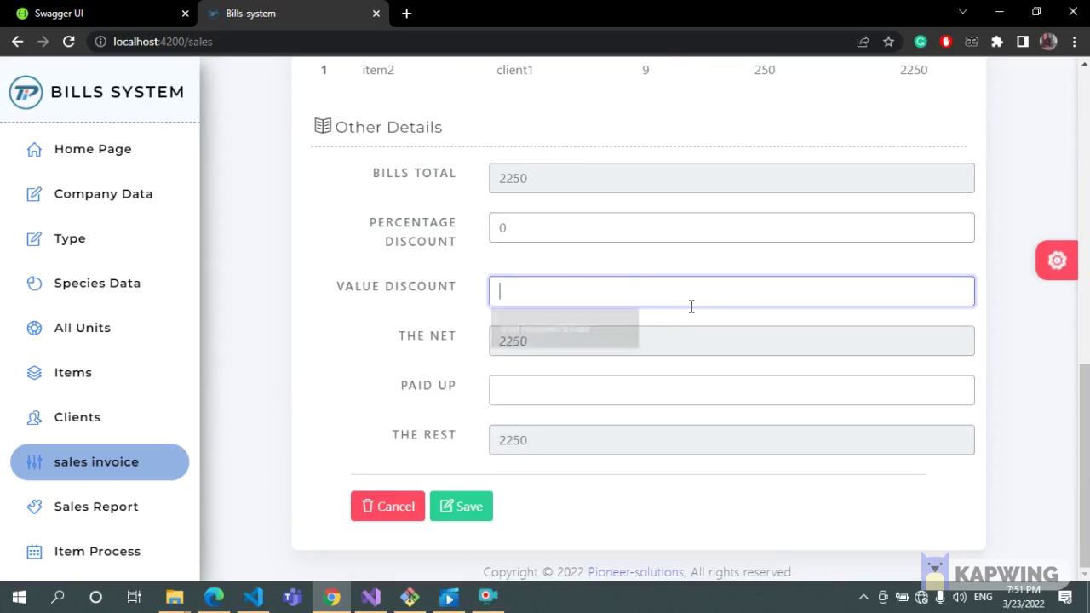
pyautogui.write('80')
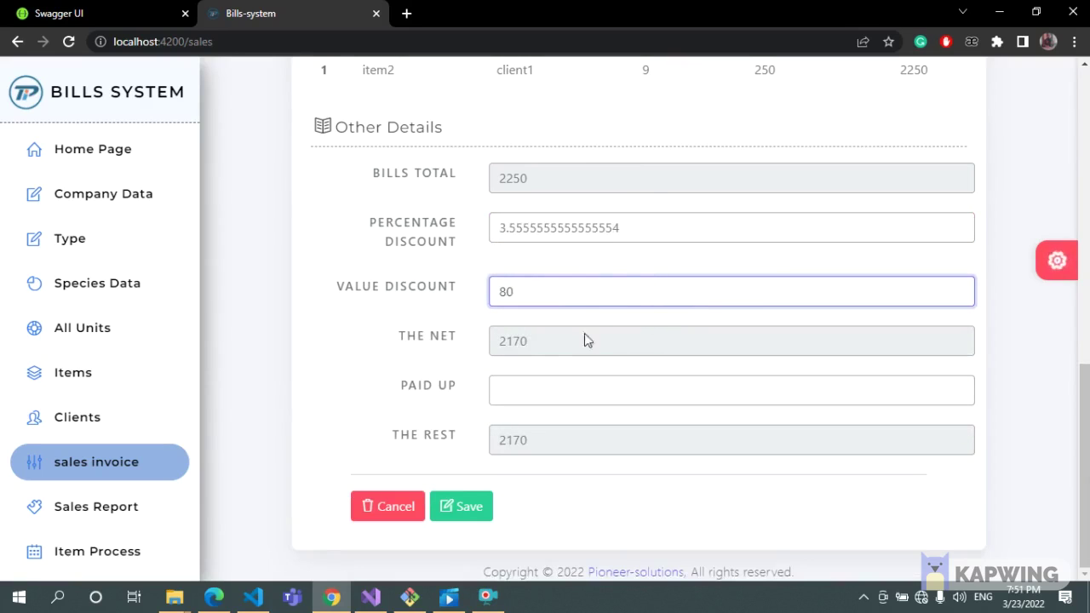
# Enter 2000 as the paid-up amount and save the invoice.
pyautogui.click(519, 394)
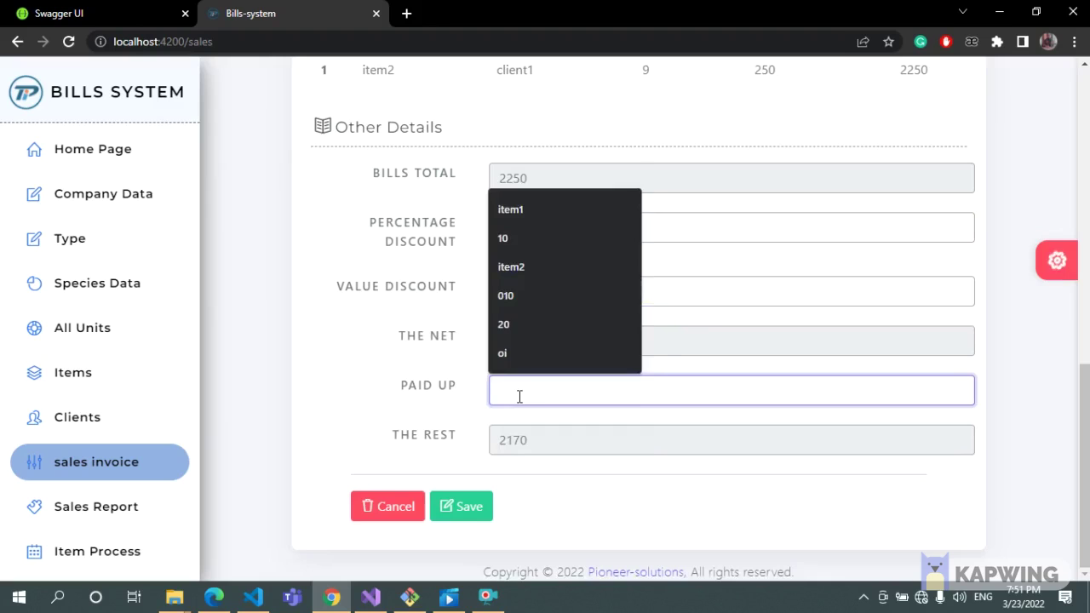
pyautogui.write('2000')
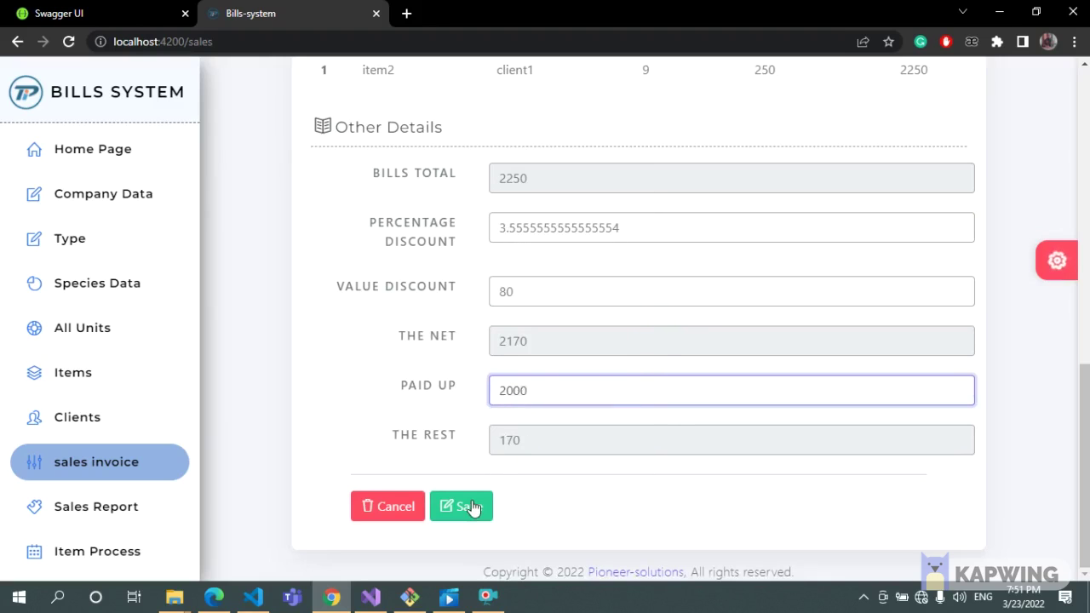
pyautogui.click(471, 506)
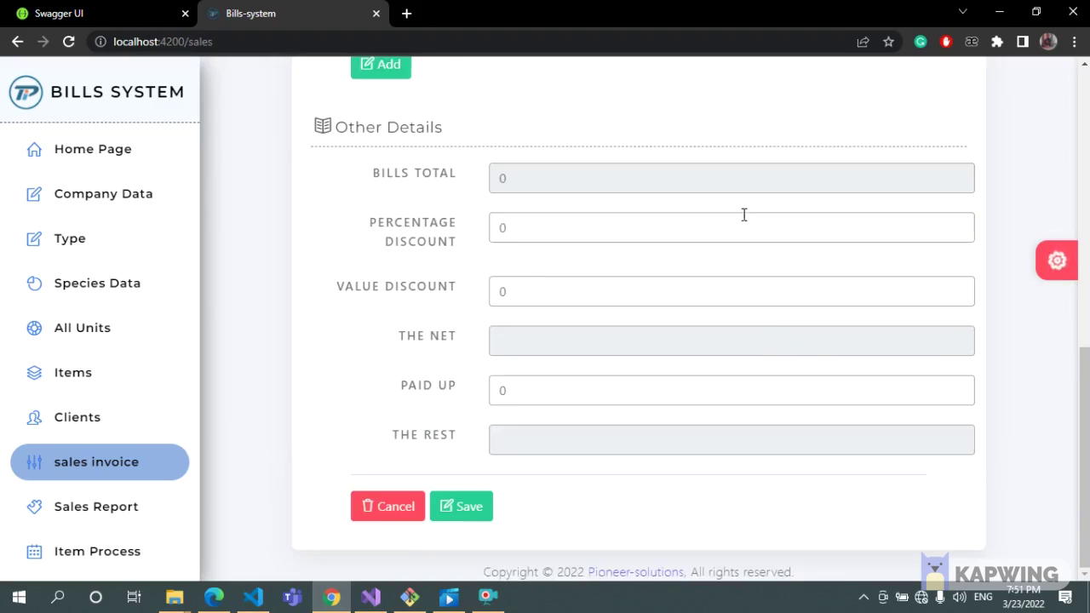
# Request all sales reports without choosing dates to trigger the date validation.
pyautogui.click(120, 507)
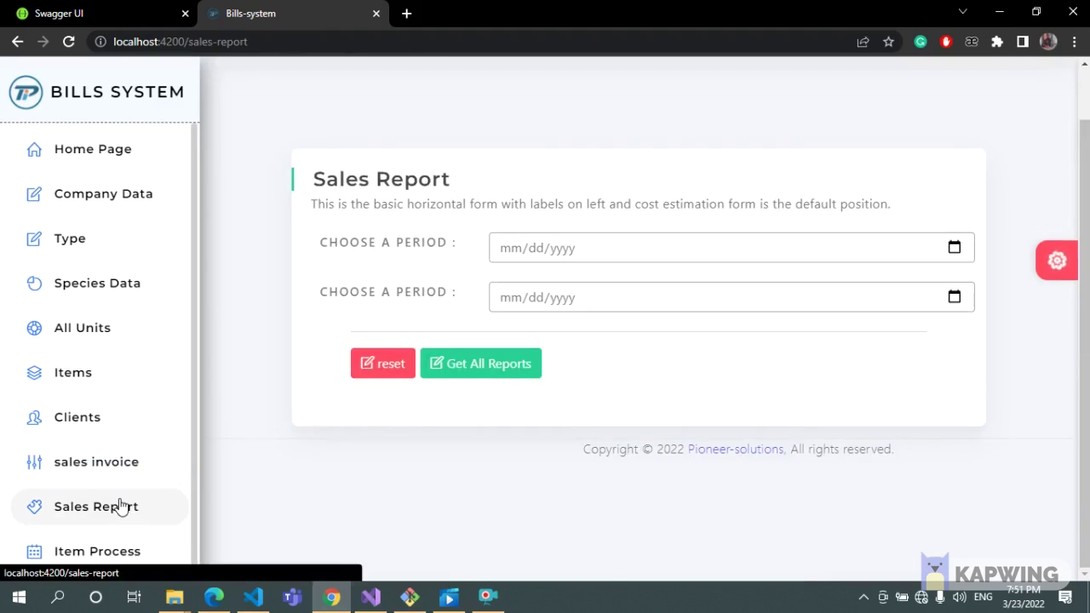
pyautogui.click(492, 357)
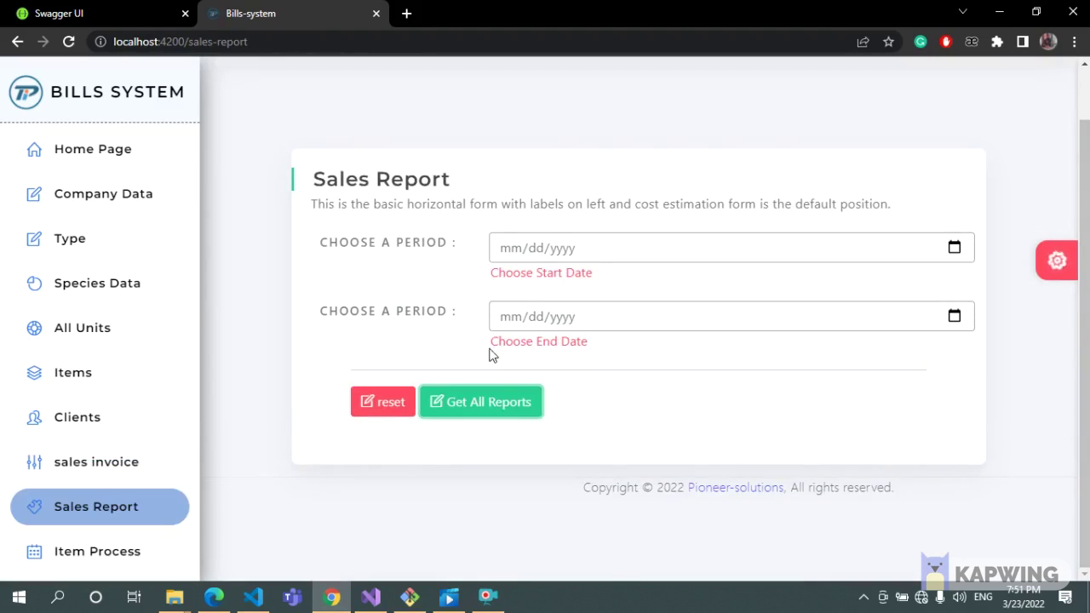
pyautogui.click(123, 553)
# View item process history for the blank entry, item4 and item1, ending on item8.
pyautogui.click(557, 247)
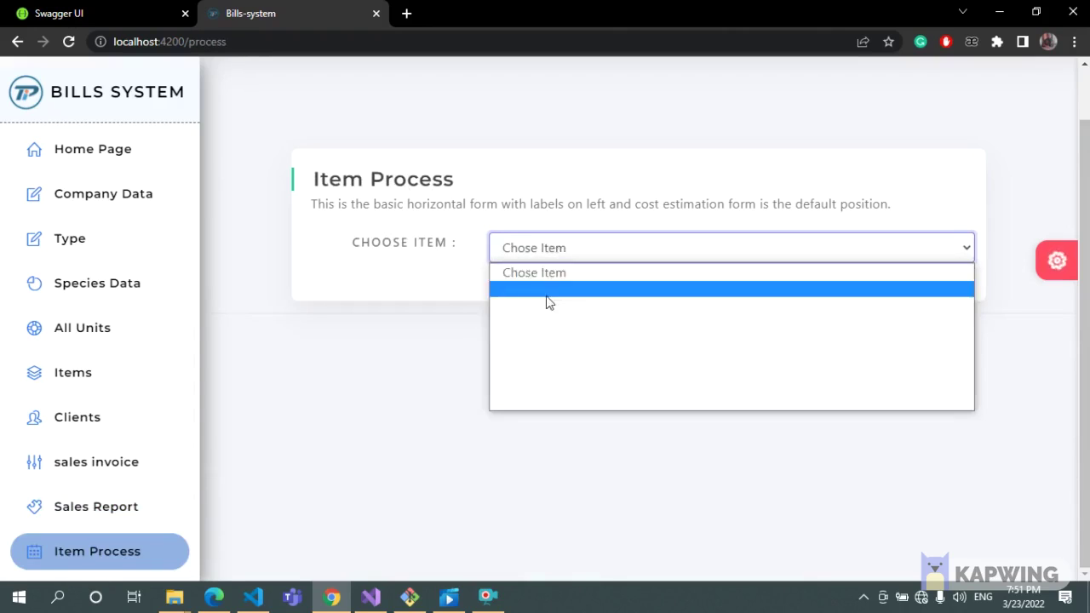
pyautogui.click(545, 302)
pyautogui.click(556, 247)
pyautogui.click(550, 343)
pyautogui.click(584, 248)
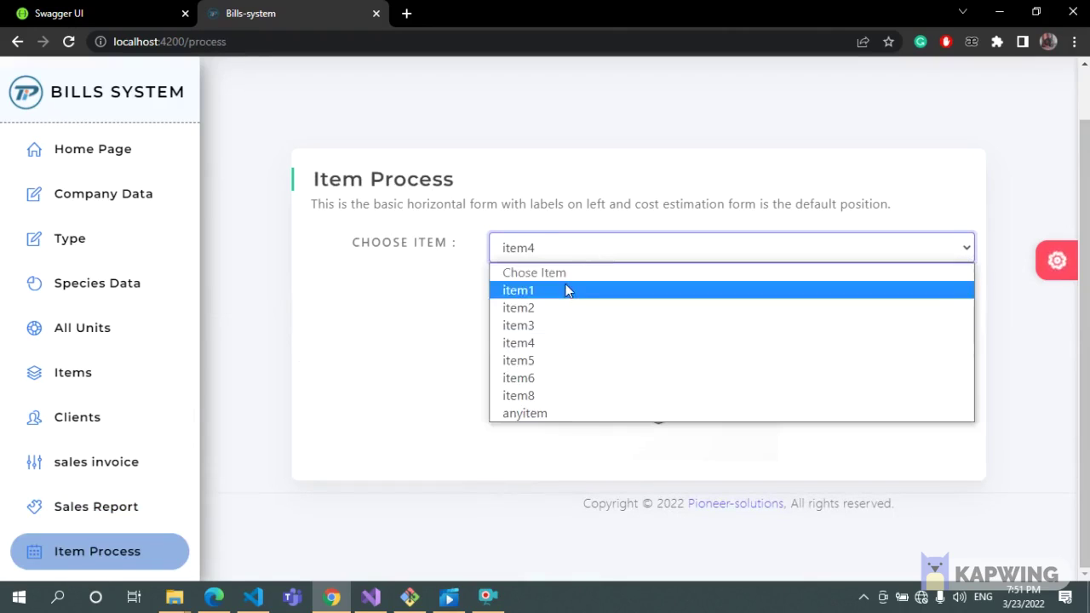
pyautogui.click(567, 289)
pyautogui.click(628, 247)
pyautogui.click(582, 395)
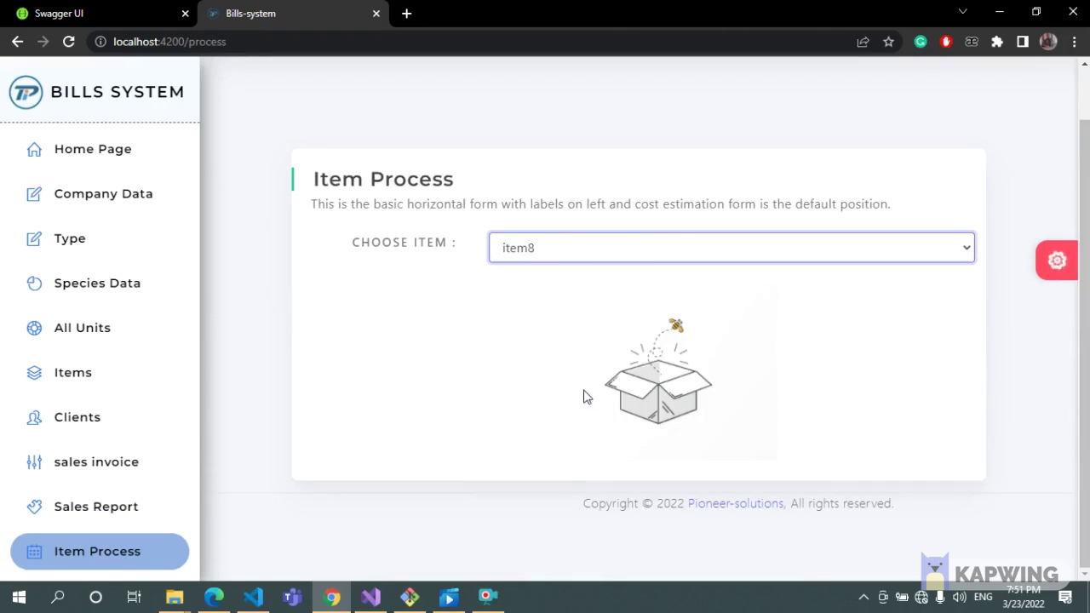